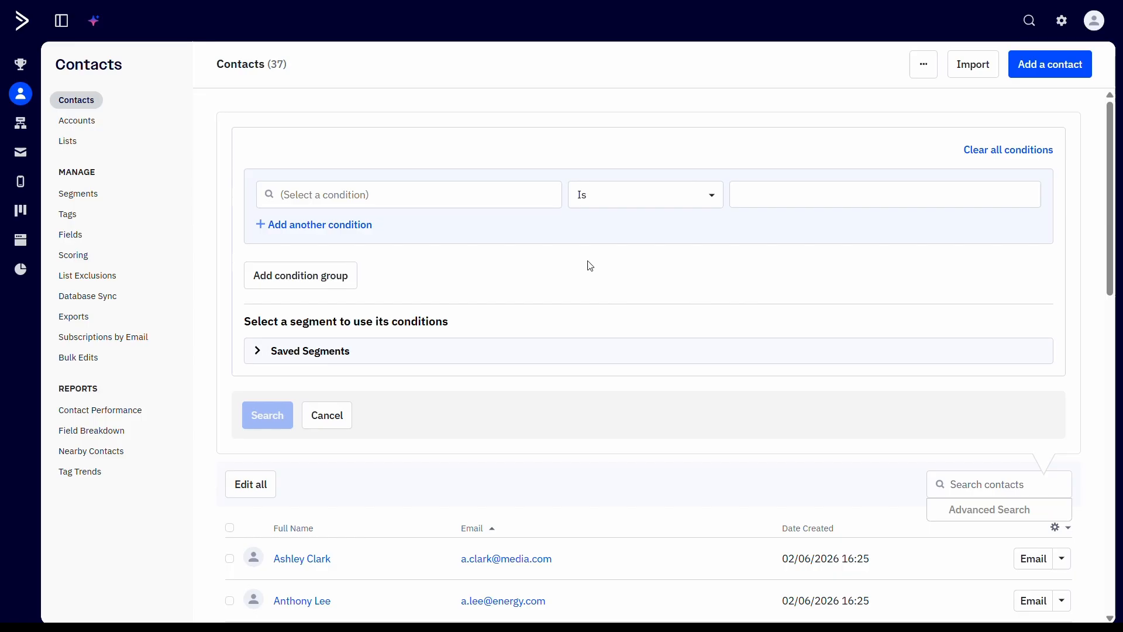
# Step: Add a Has opened condition from the Actions category as the first search condition
pyautogui.click(525, 200)
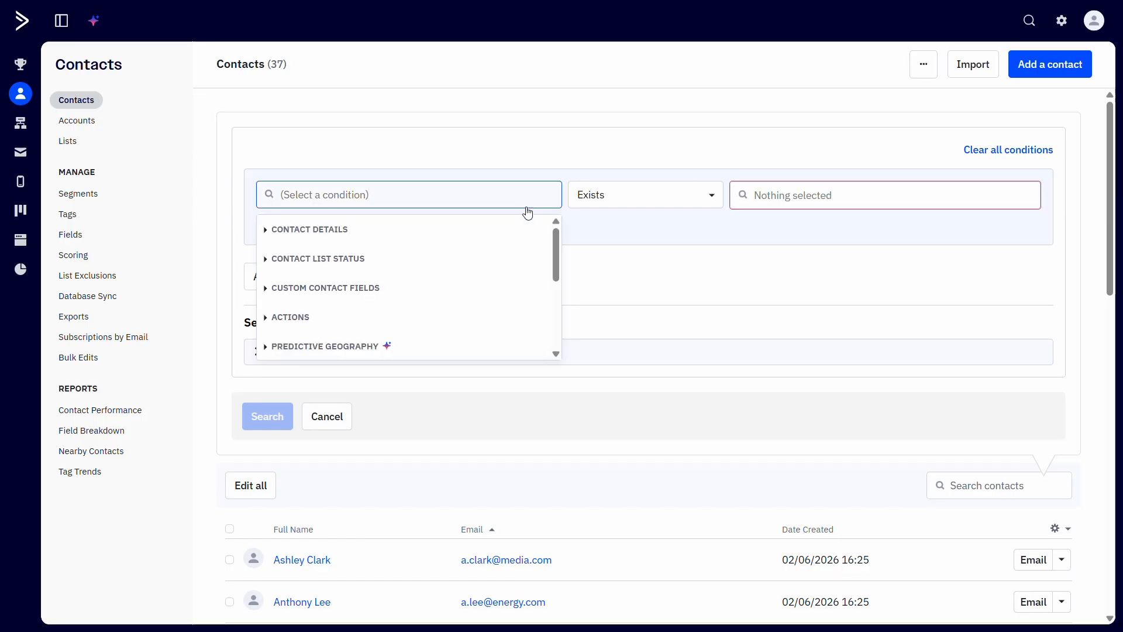
pyautogui.click(464, 322)
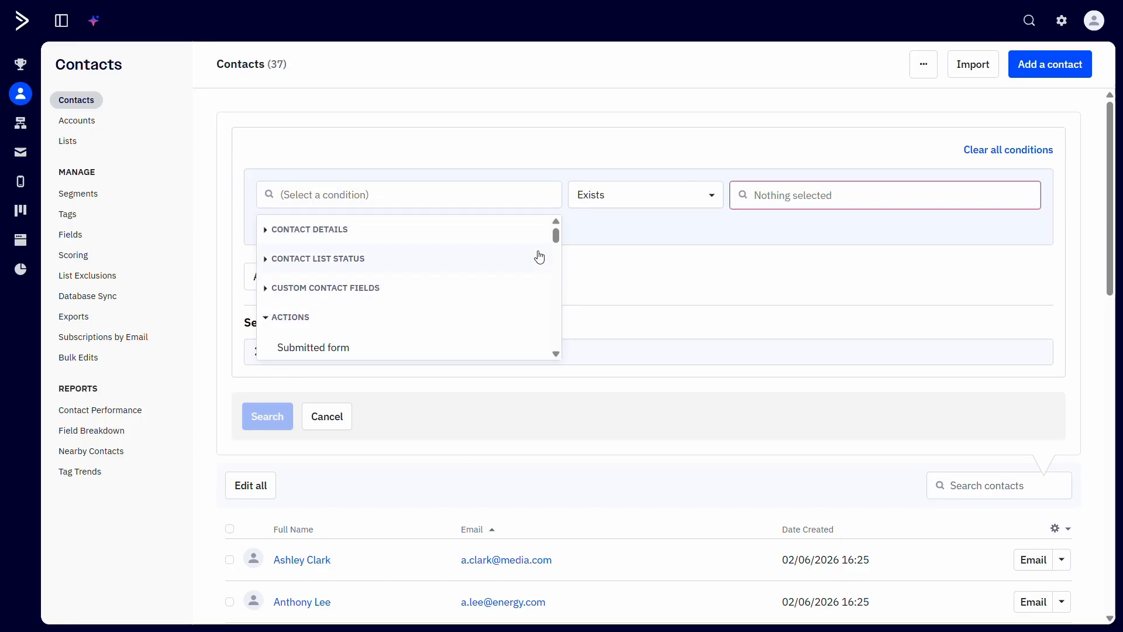
pyautogui.moveTo(555, 238); pyautogui.dragTo(558, 258)
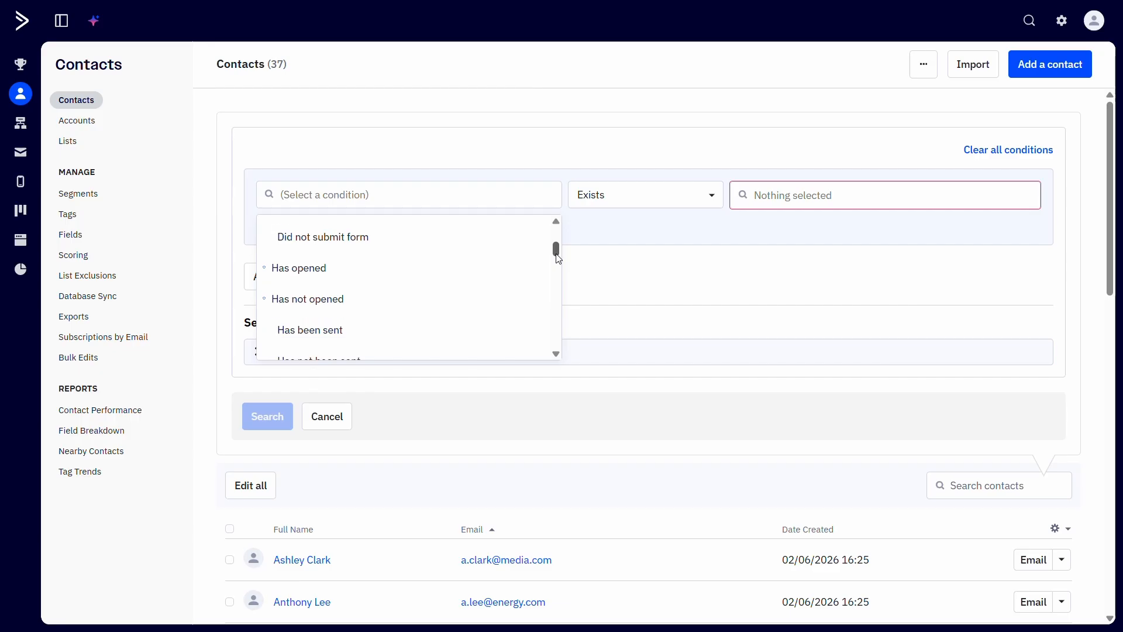
pyautogui.click(503, 281)
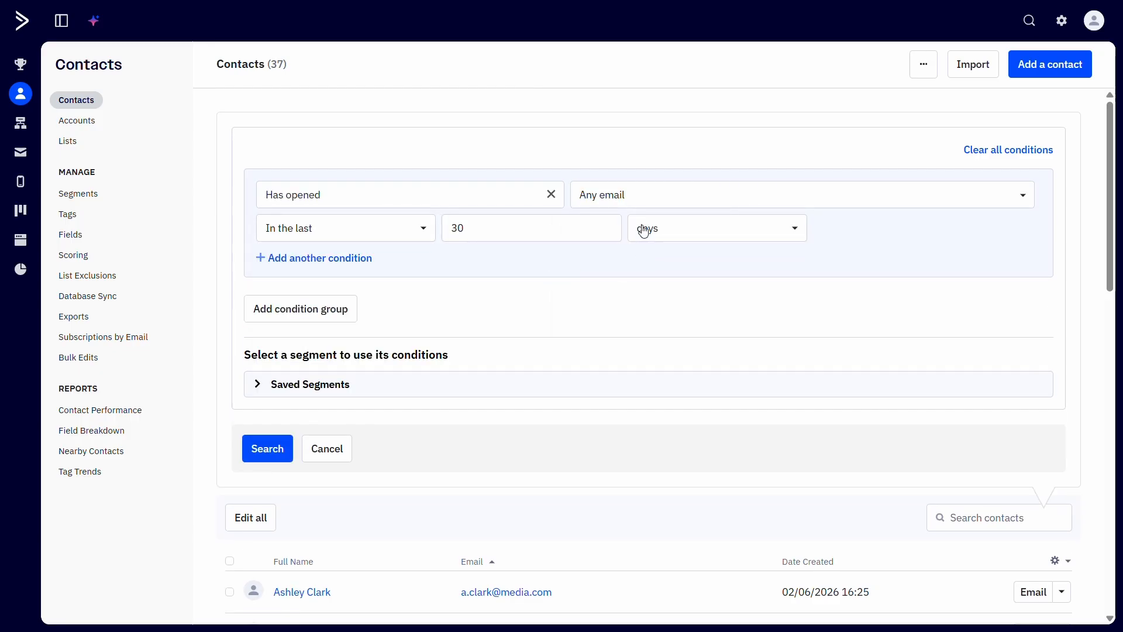
# Step: Set the Has opened condition to match Campaign
pyautogui.click(642, 206)
pyautogui.click(632, 262)
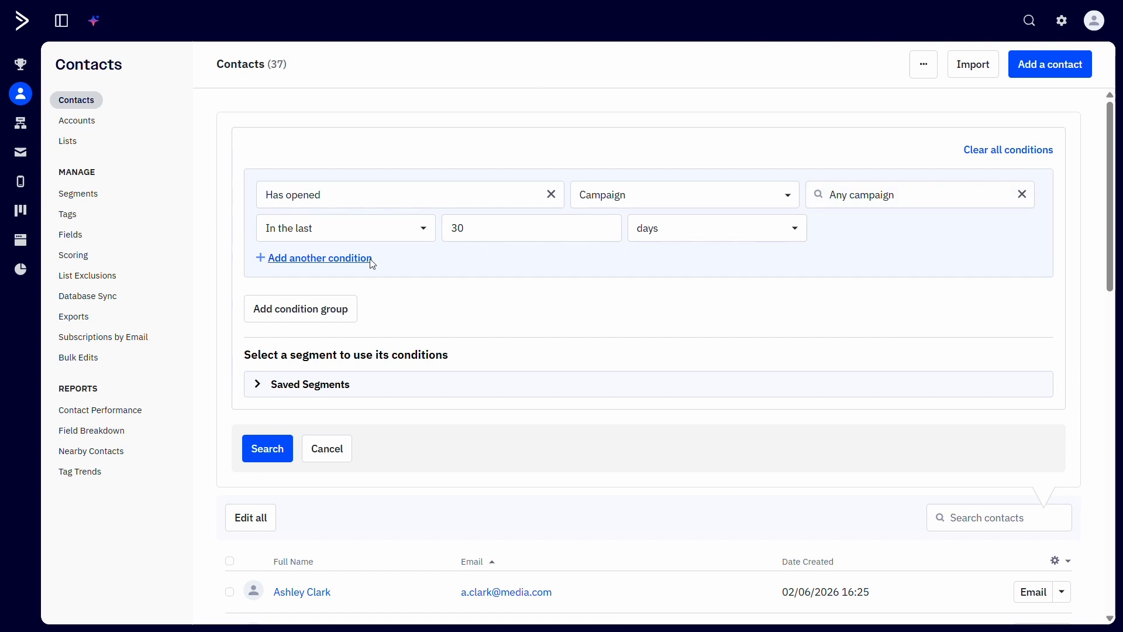
# Step: Add a second condition requiring the Tag Became a customer to exist
pyautogui.click(351, 258)
pyautogui.click(385, 290)
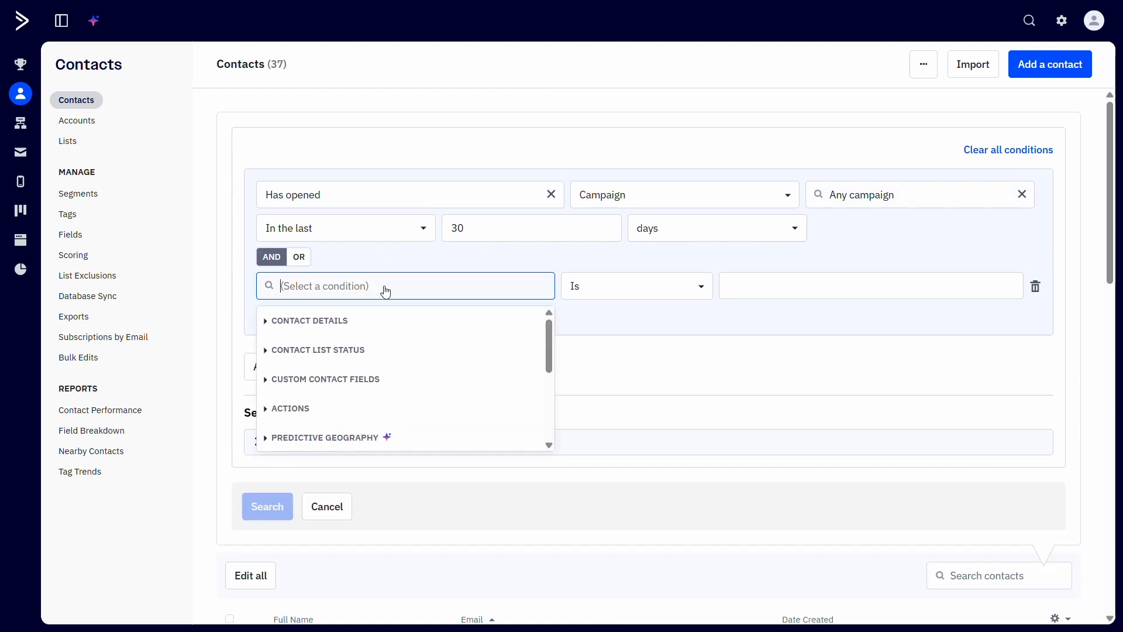
pyautogui.click(350, 326)
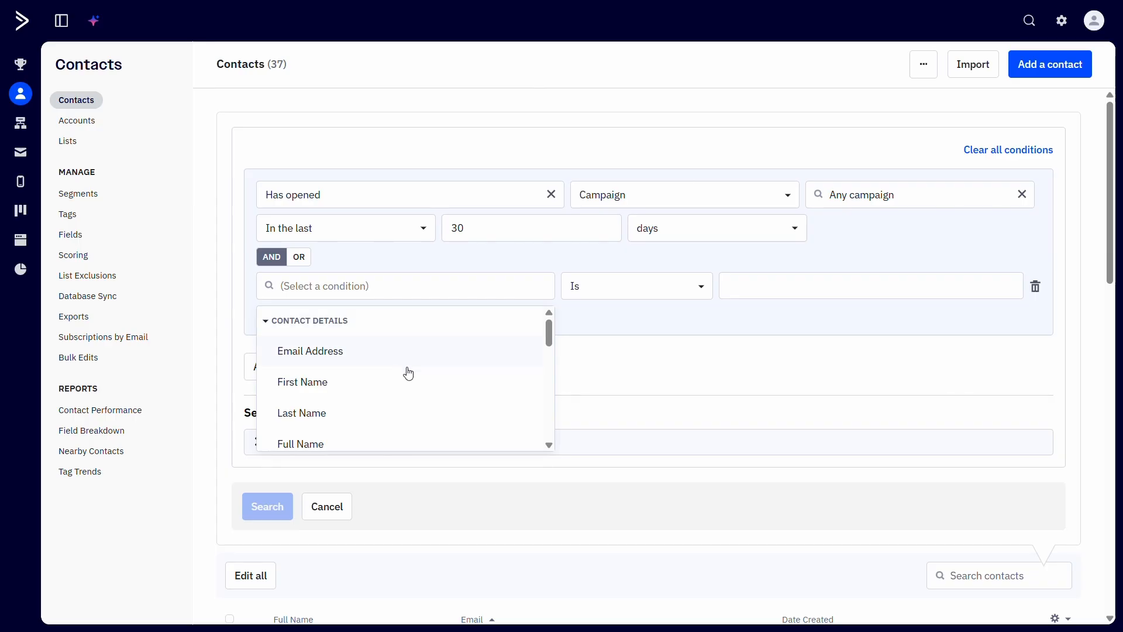
pyautogui.moveTo(550, 338); pyautogui.dragTo(554, 381)
pyautogui.click(515, 375)
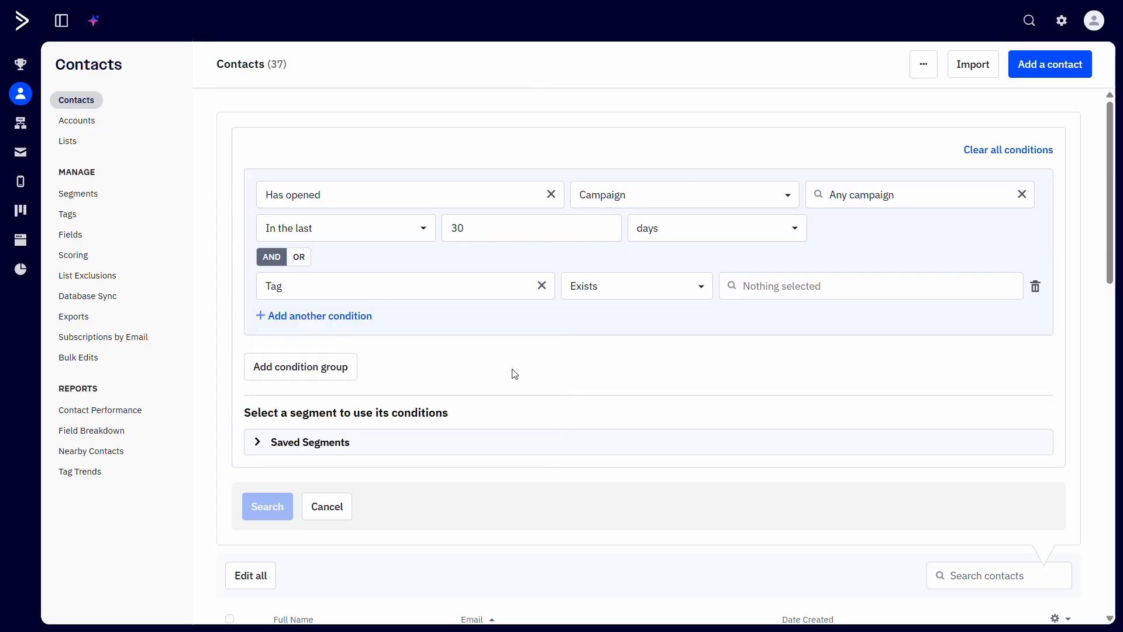
pyautogui.click(747, 292)
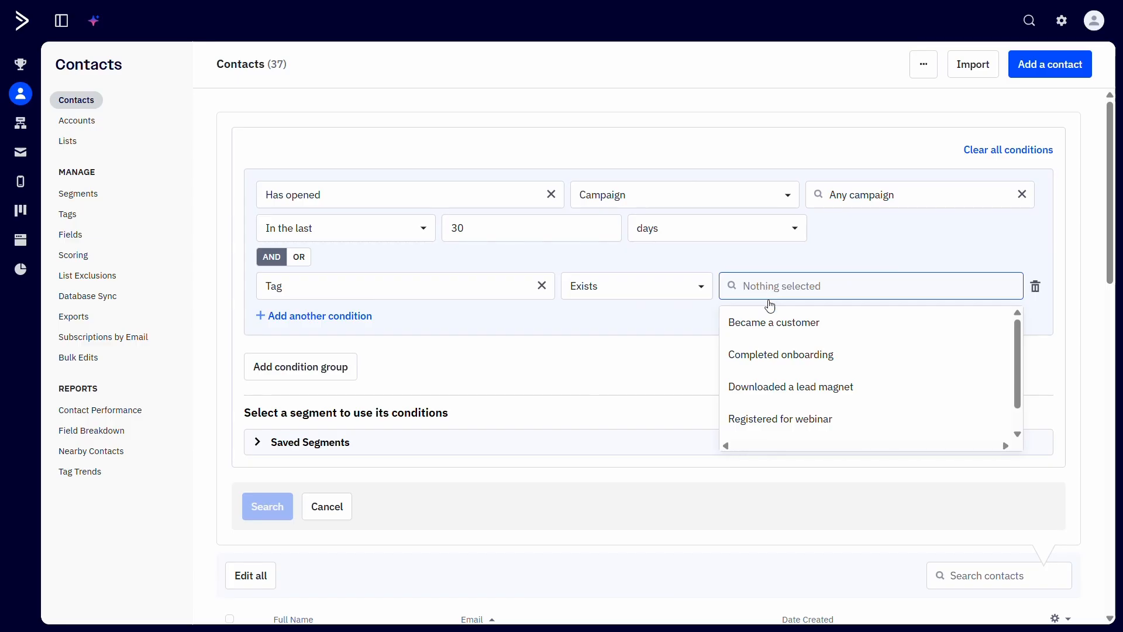
pyautogui.click(766, 321)
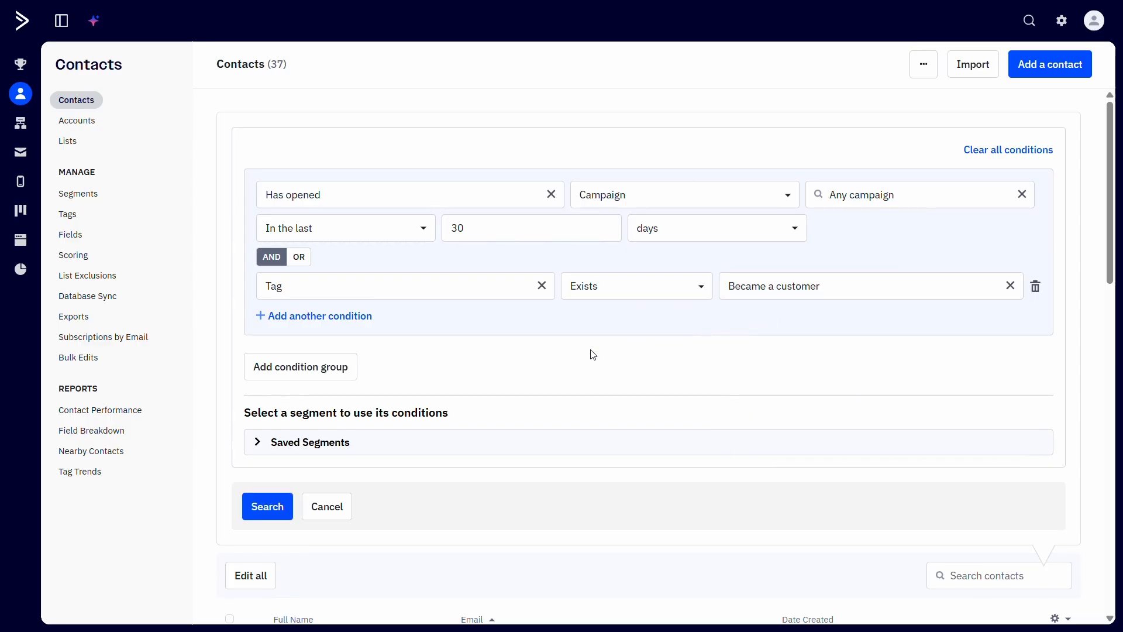
# Step: Switch the two conditions to OR, and add a second condition group linked by OR
pyautogui.click(301, 260)
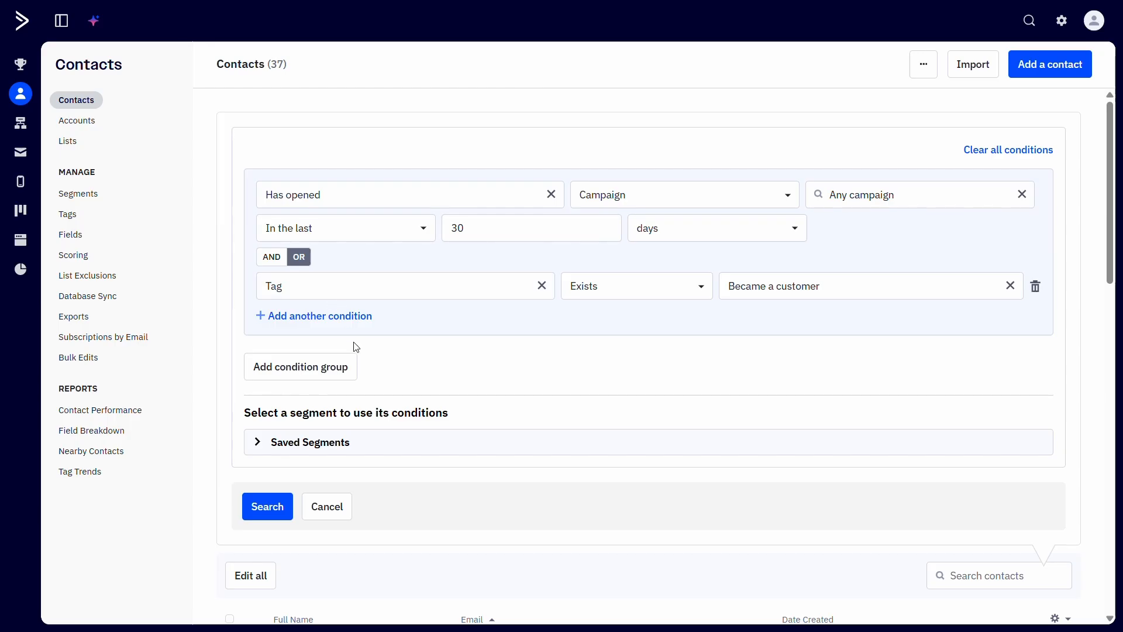
pyautogui.click(349, 372)
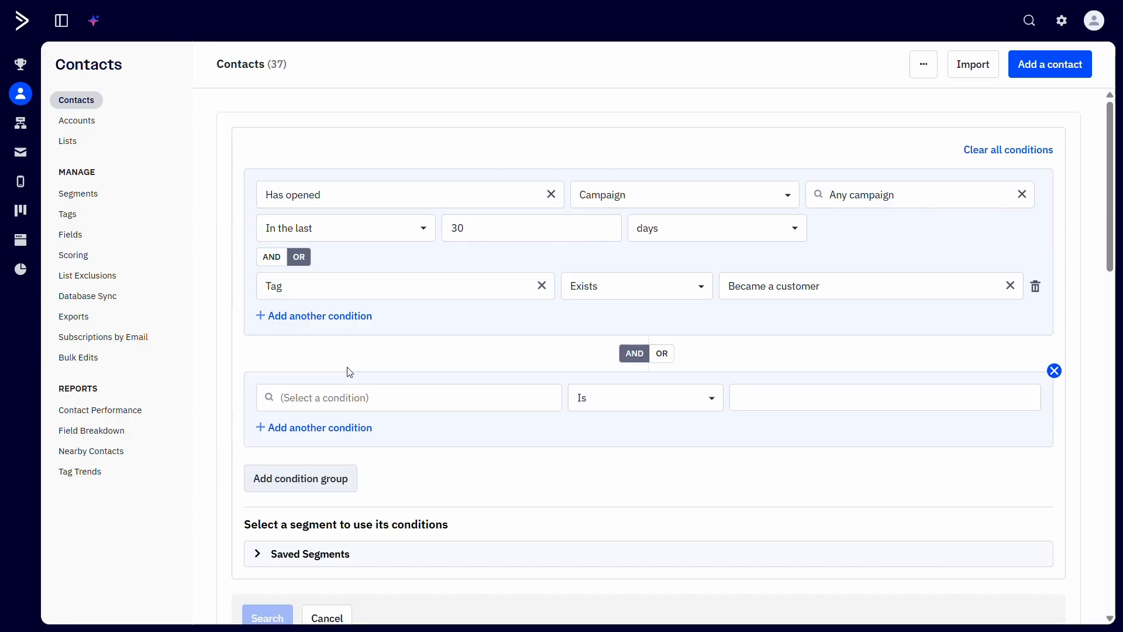
pyautogui.click(666, 355)
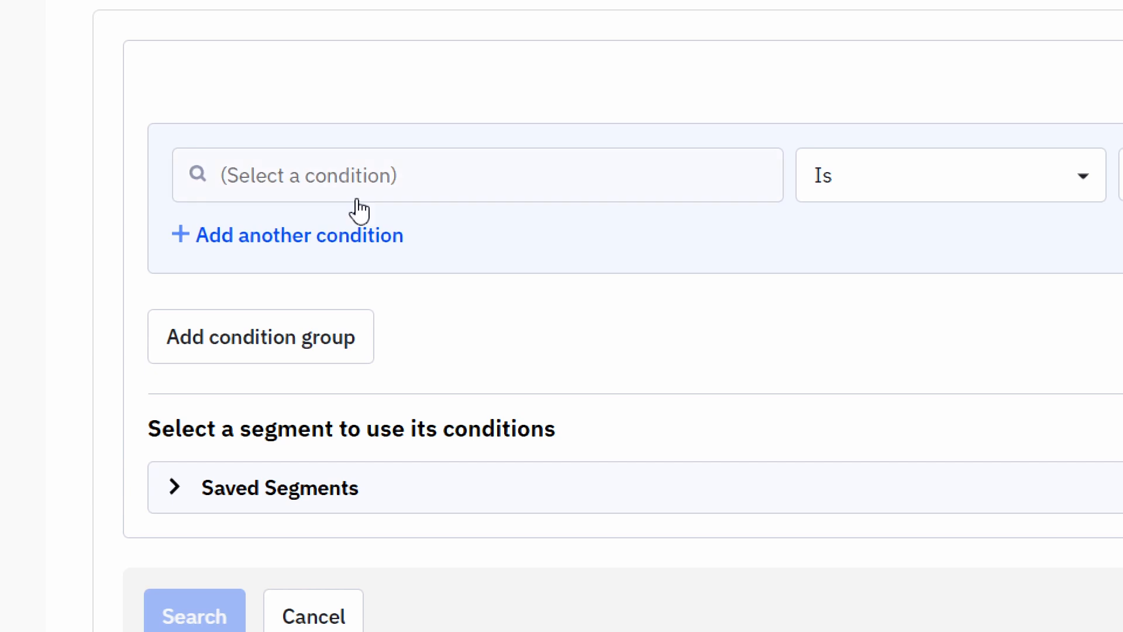
# Step: Browse the condition categories in the new group's condition list
pyautogui.click(351, 203)
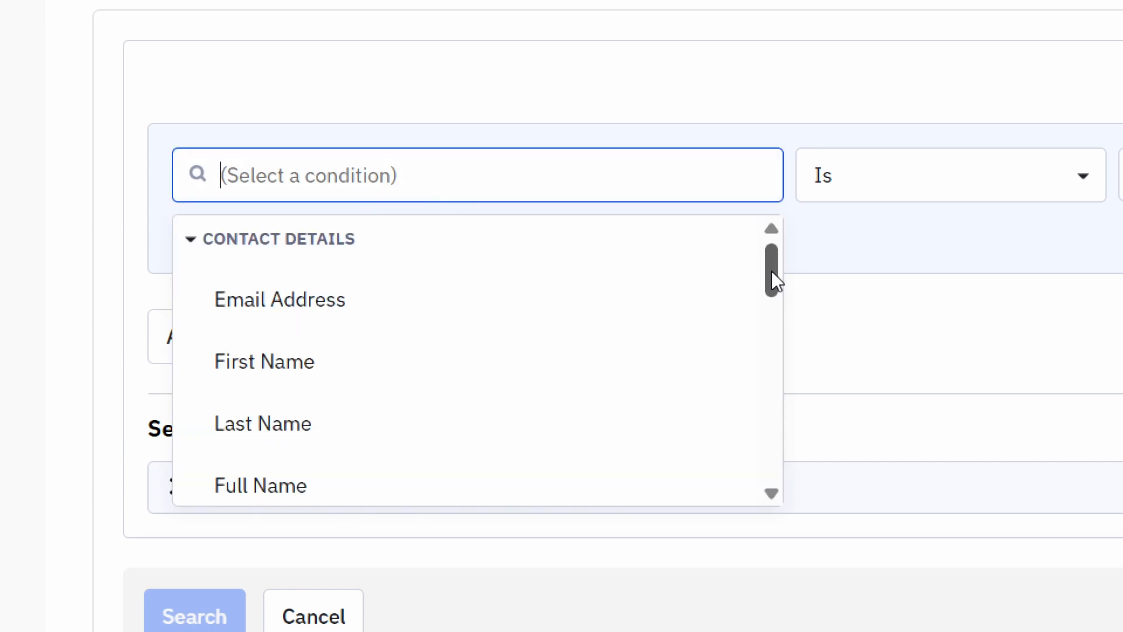
pyautogui.moveTo(772, 271); pyautogui.dragTo(782, 397)
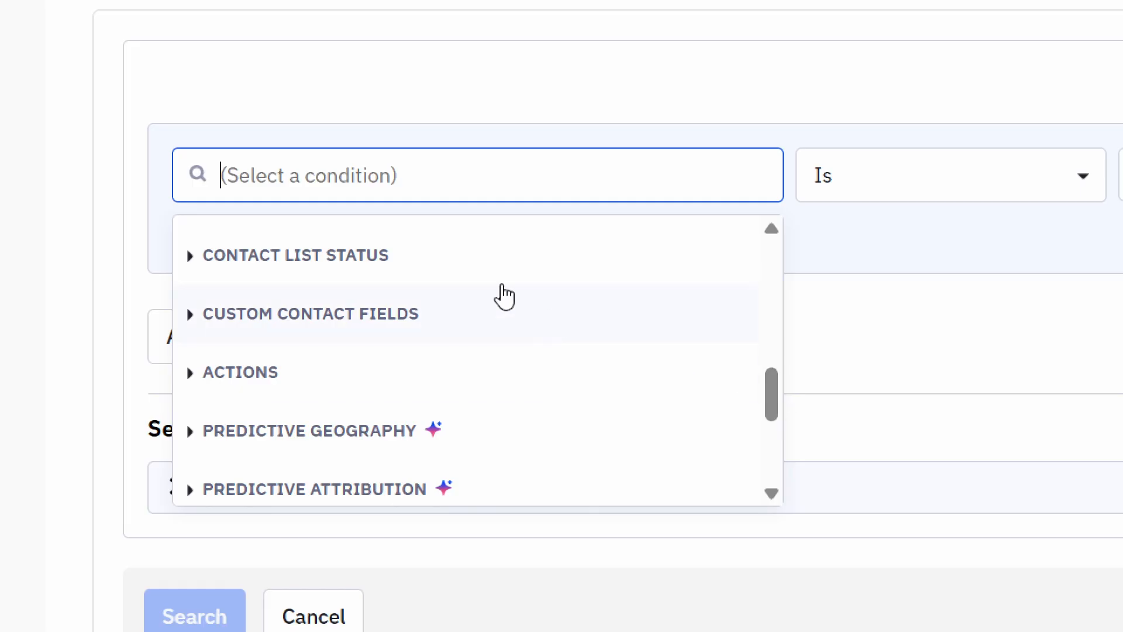
pyautogui.click(431, 257)
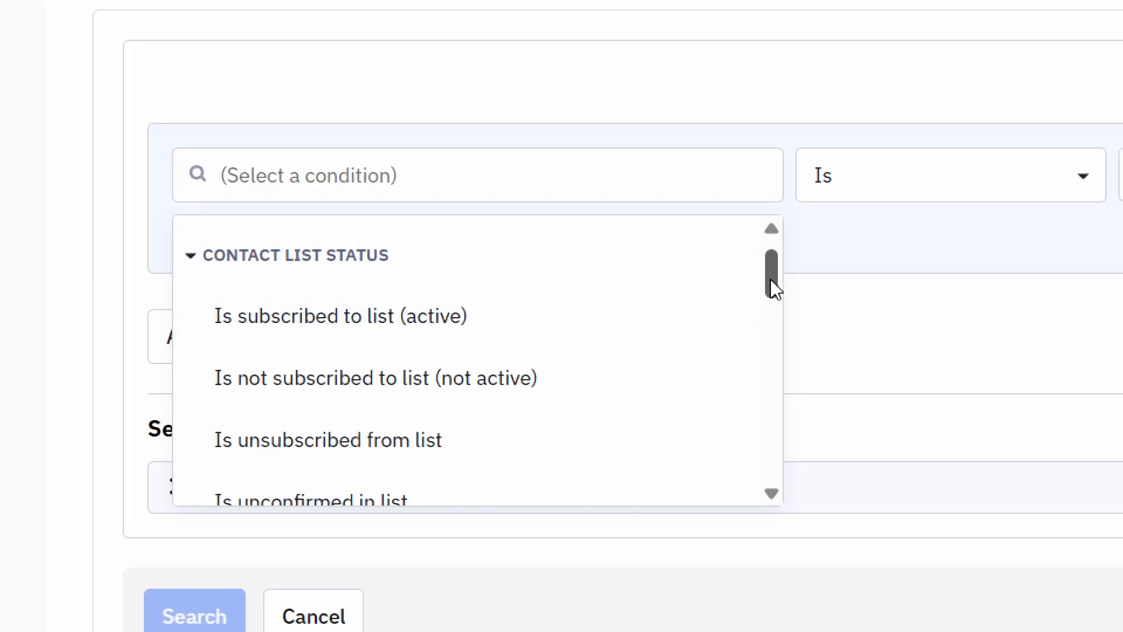
pyautogui.moveTo(771, 279); pyautogui.dragTo(779, 418)
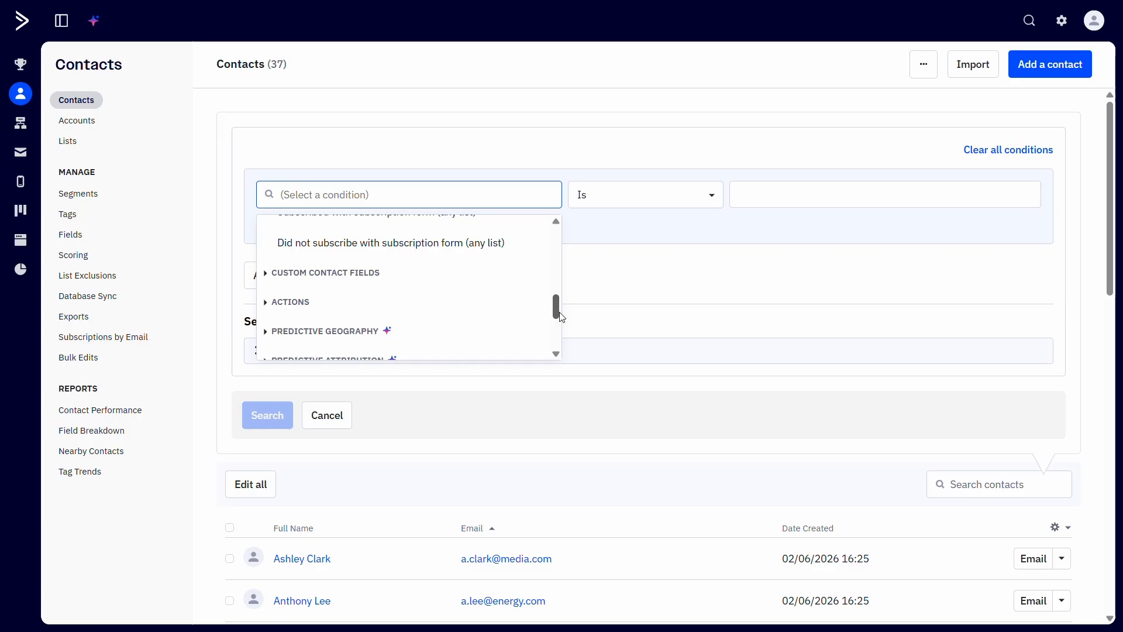
pyautogui.click(593, 252)
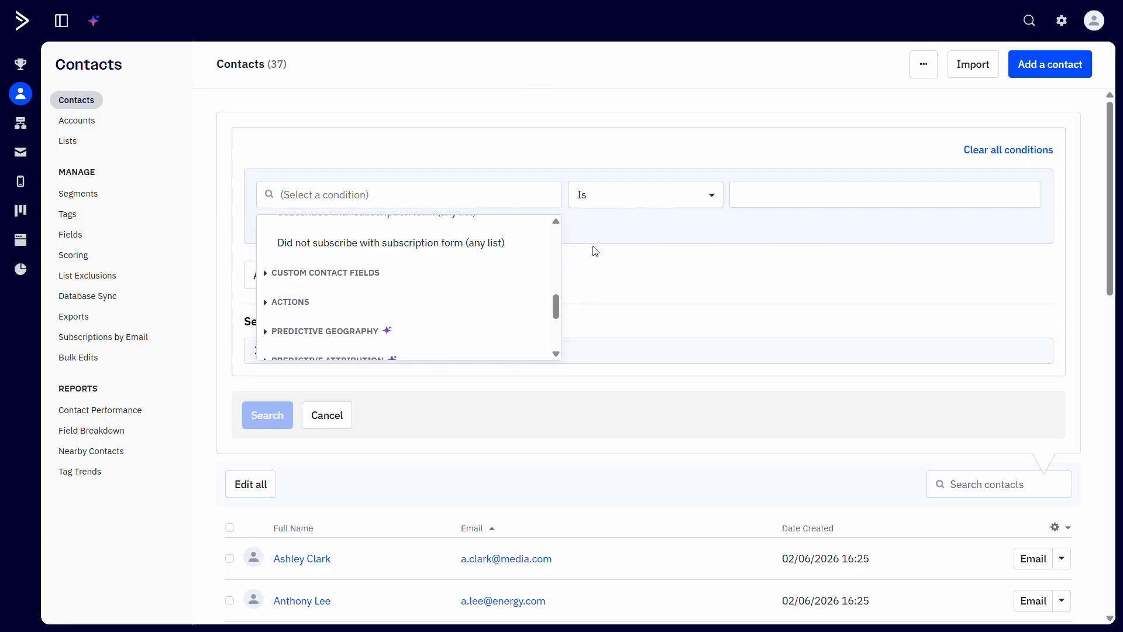
pyautogui.click(358, 227)
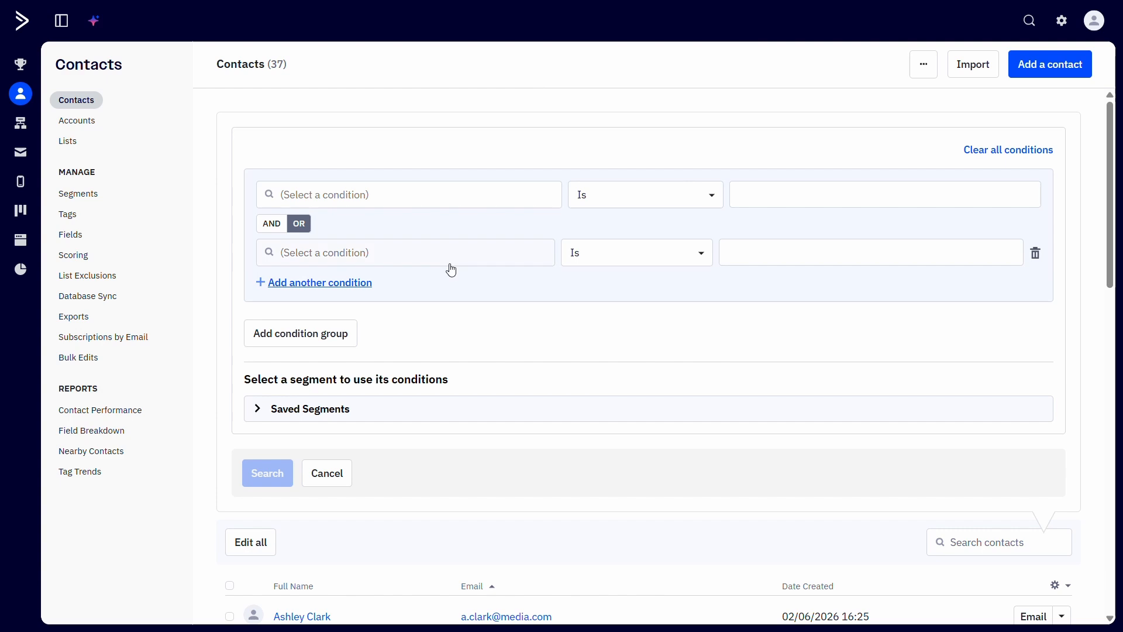
# Step: Add a condition group linked by OR, and join the Lead and Customer tag conditions with OR
pyautogui.click(345, 337)
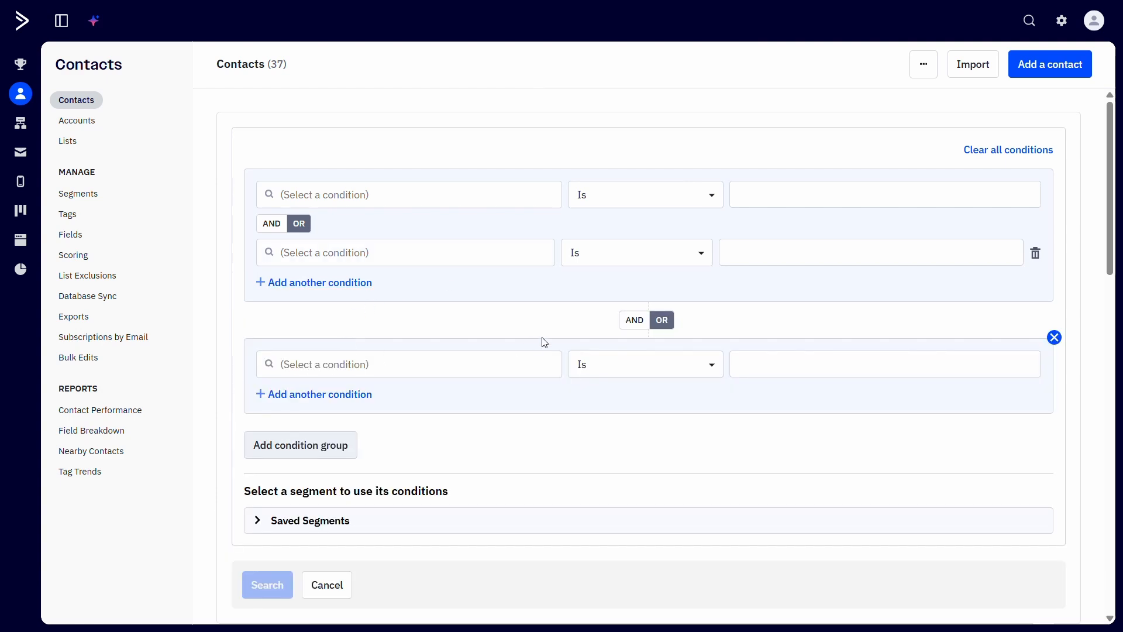
pyautogui.click(634, 320)
pyautogui.click(660, 322)
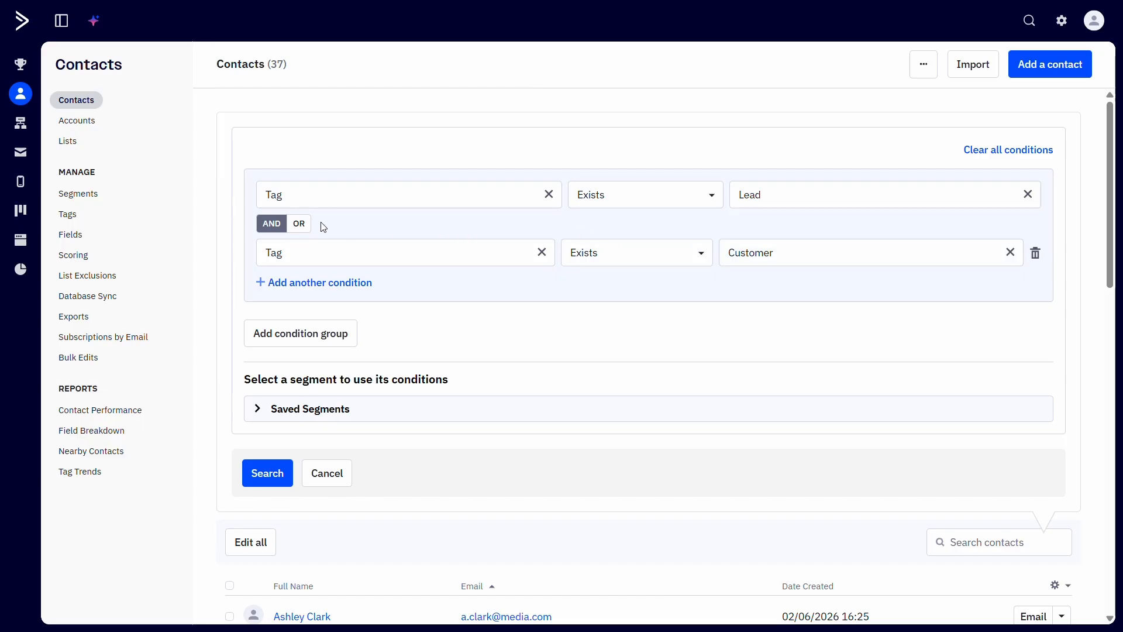
pyautogui.click(298, 223)
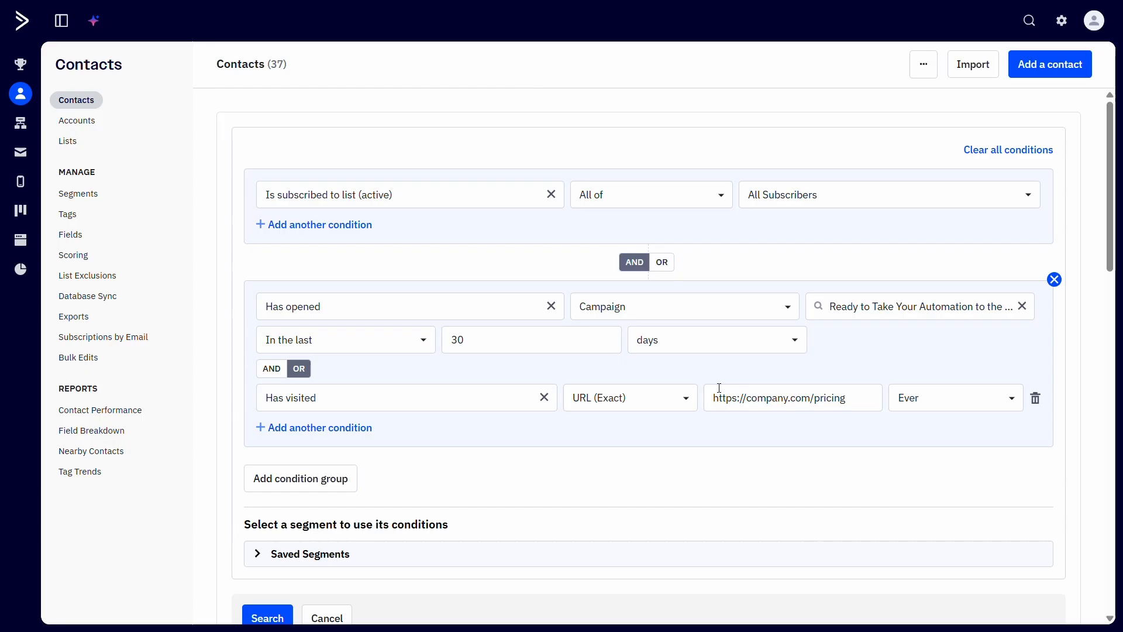
# Step: Add a third condition group with a Tag condition for Became a customer that does not exist
pyautogui.click(300, 478)
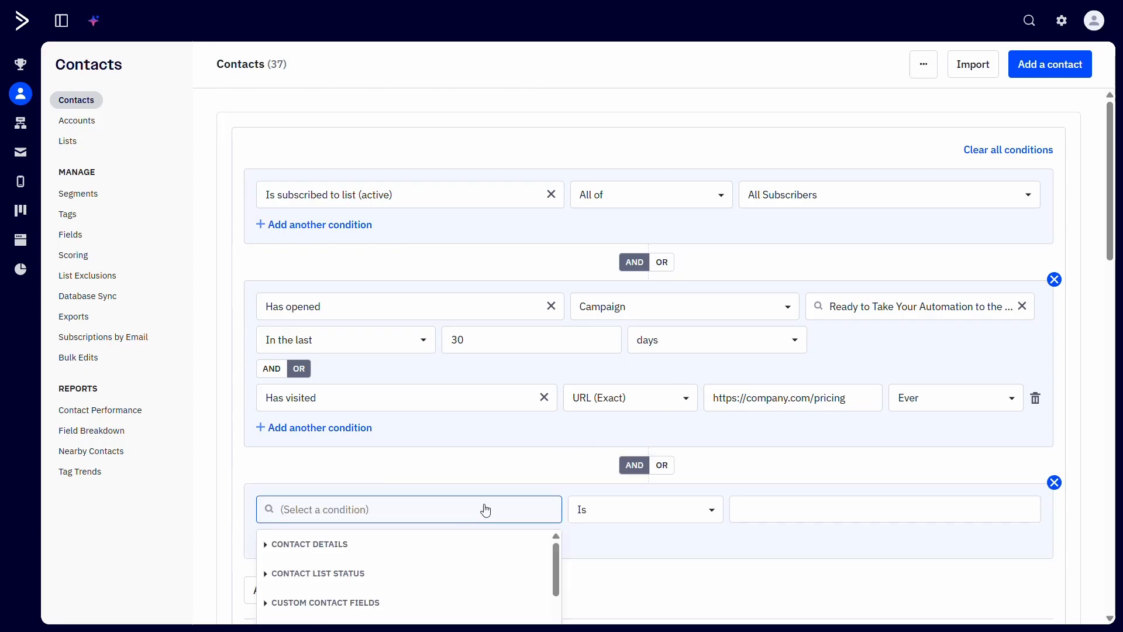
pyautogui.scroll(-1, 576, 521)
pyautogui.scroll(-1, 559, 518)
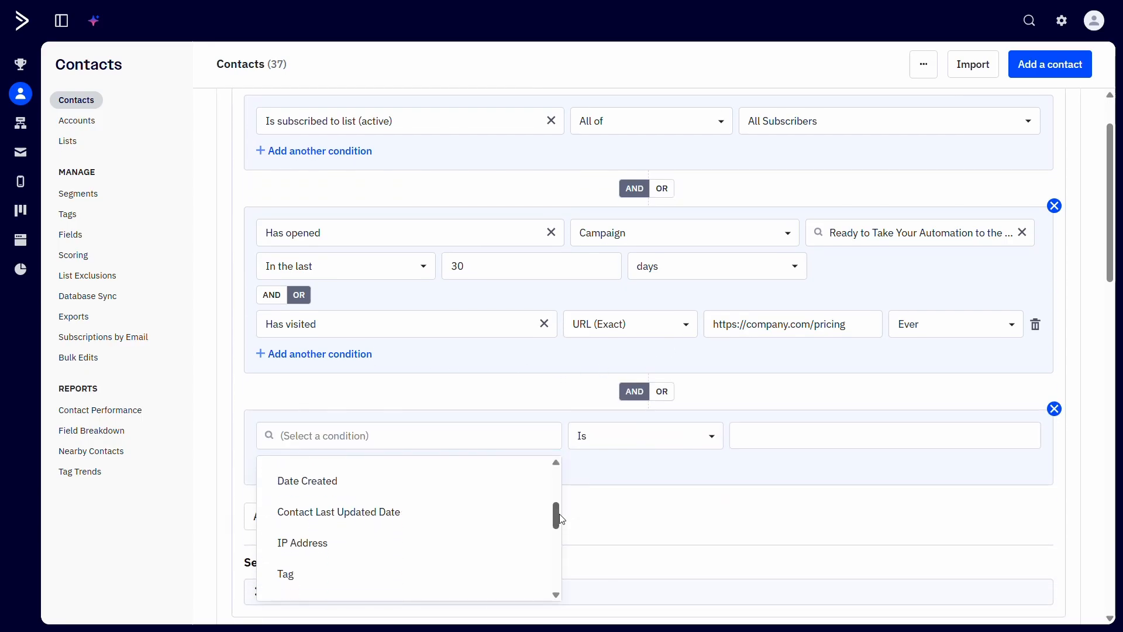
pyautogui.scroll(-3, 558, 518)
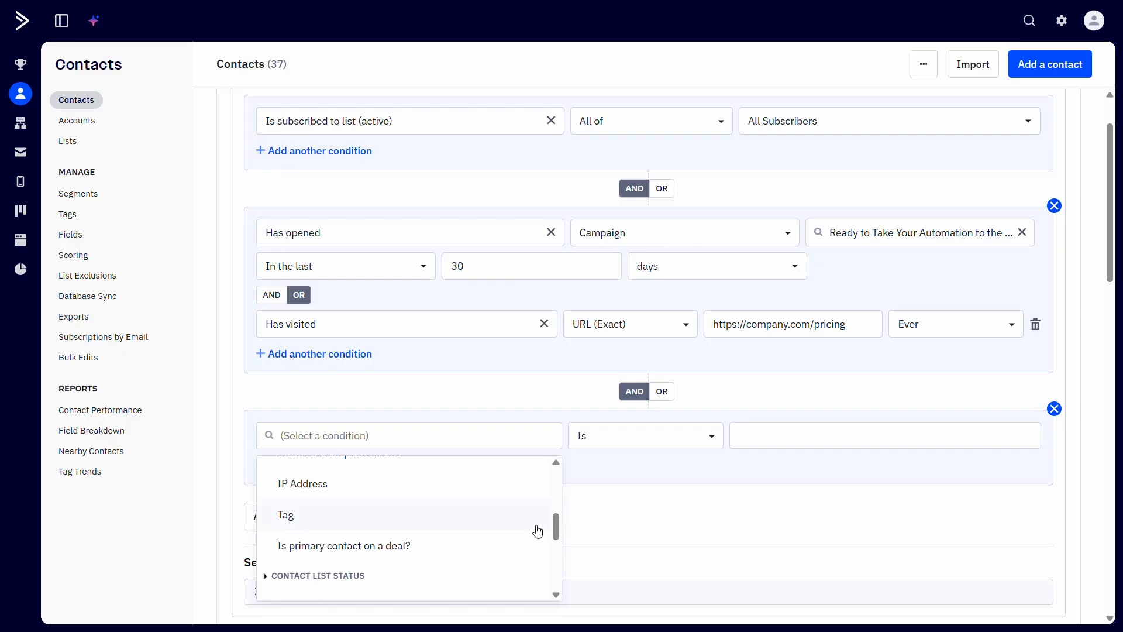
pyautogui.click(533, 522)
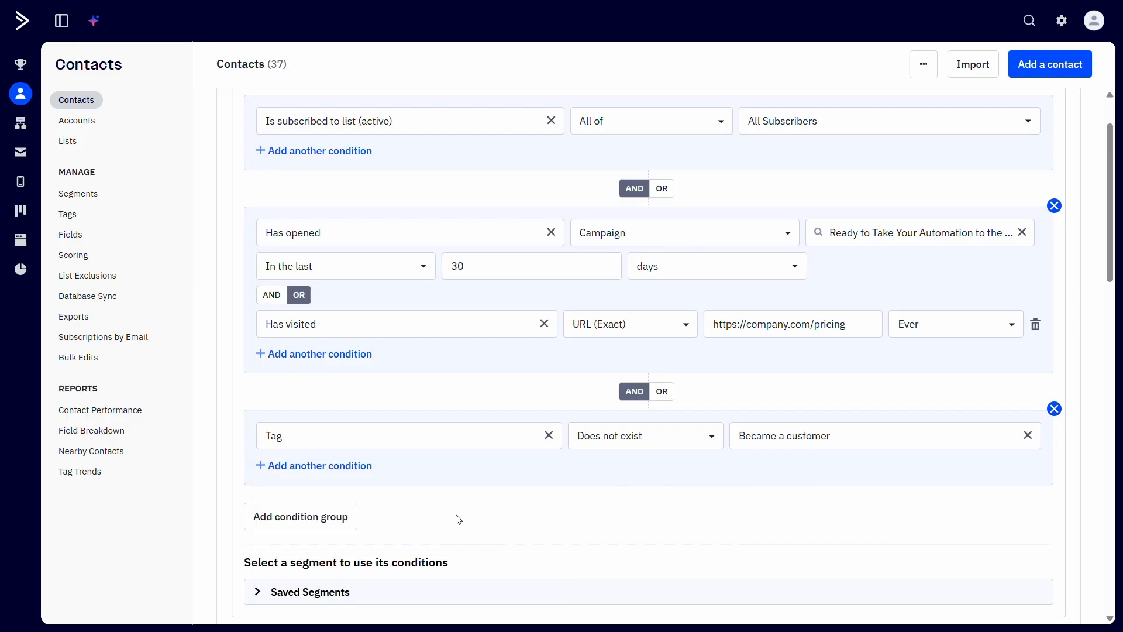
# Step: Add a Has visited condition to the third group, set to 2-5 time(s)
pyautogui.click(338, 466)
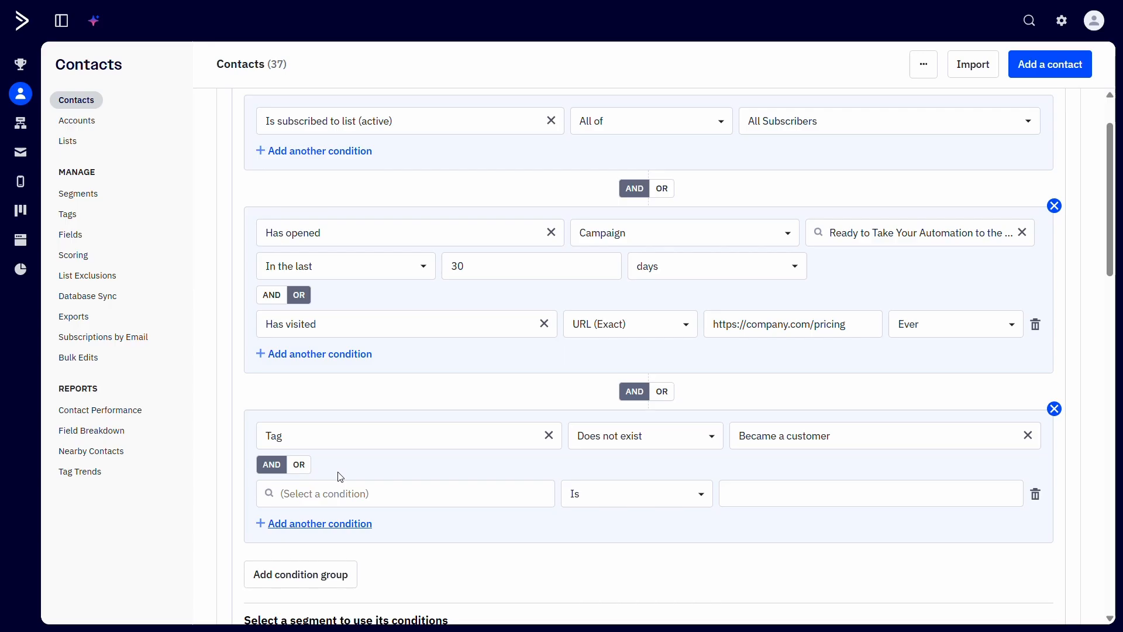
pyautogui.click(485, 505)
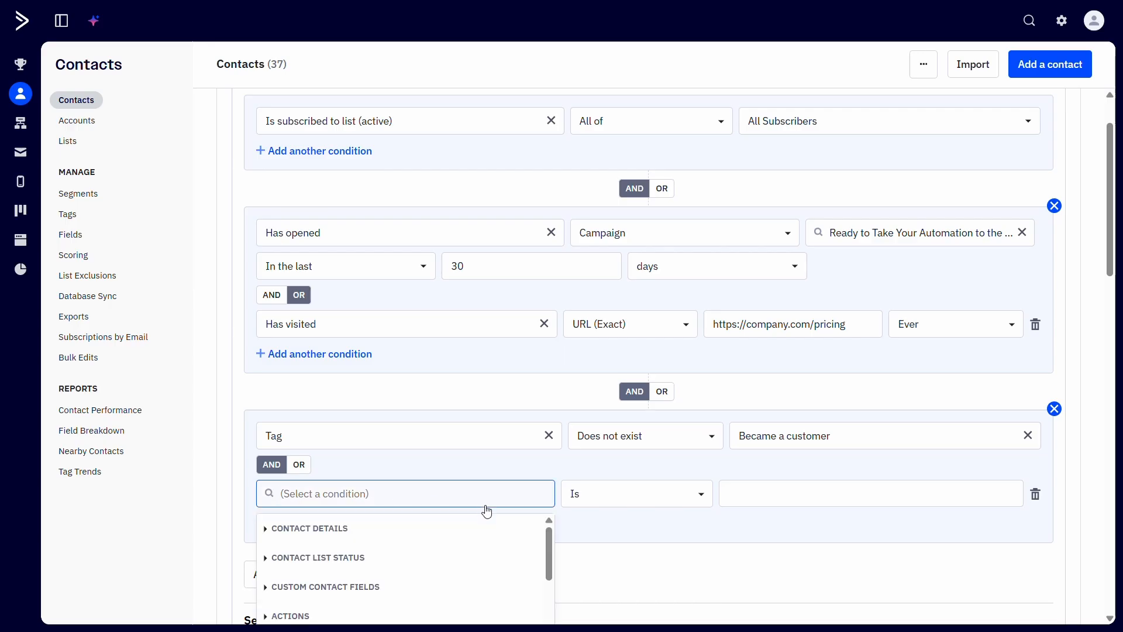
pyautogui.scroll(-2, 471, 529)
pyautogui.scroll(-3, 644, 544)
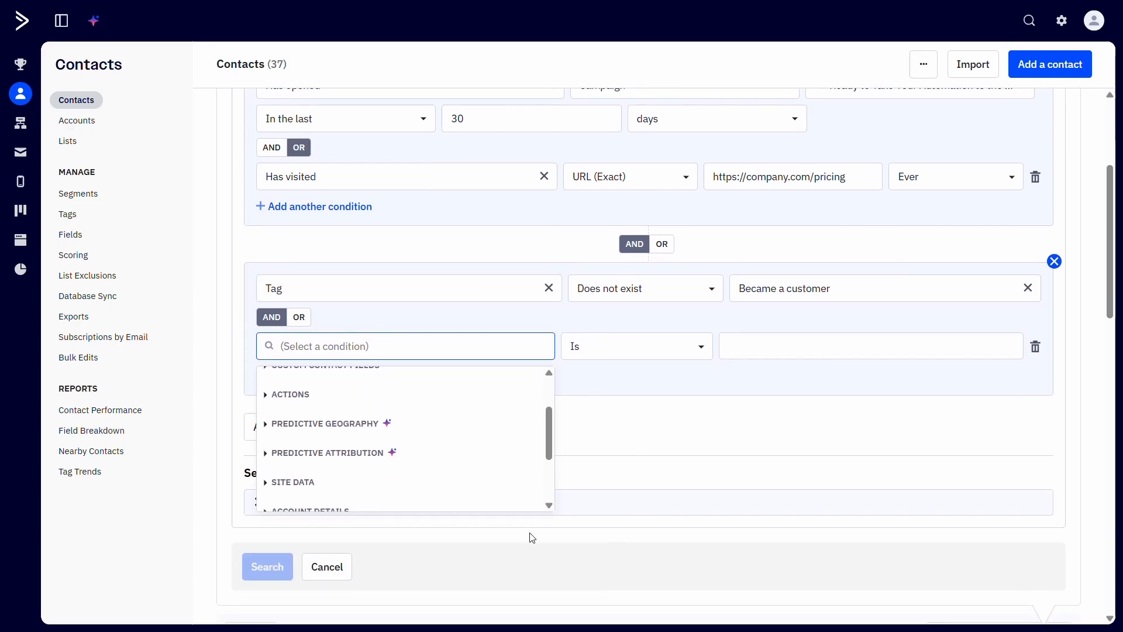
pyautogui.click(460, 486)
pyautogui.scroll(-1, 532, 460)
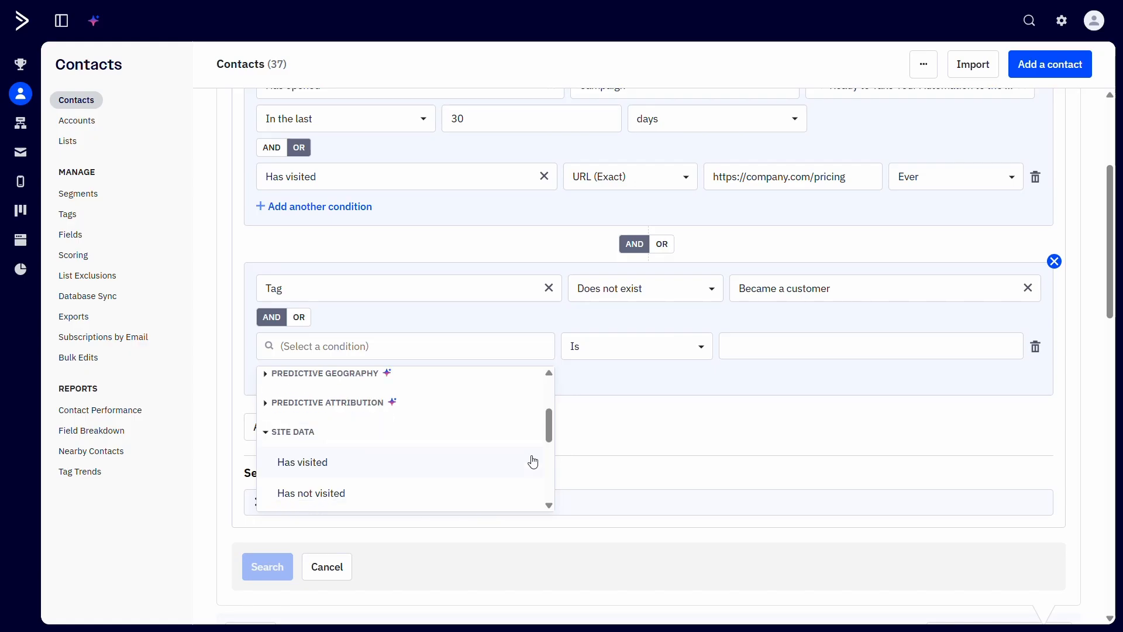
pyautogui.click(489, 456)
pyautogui.click(914, 348)
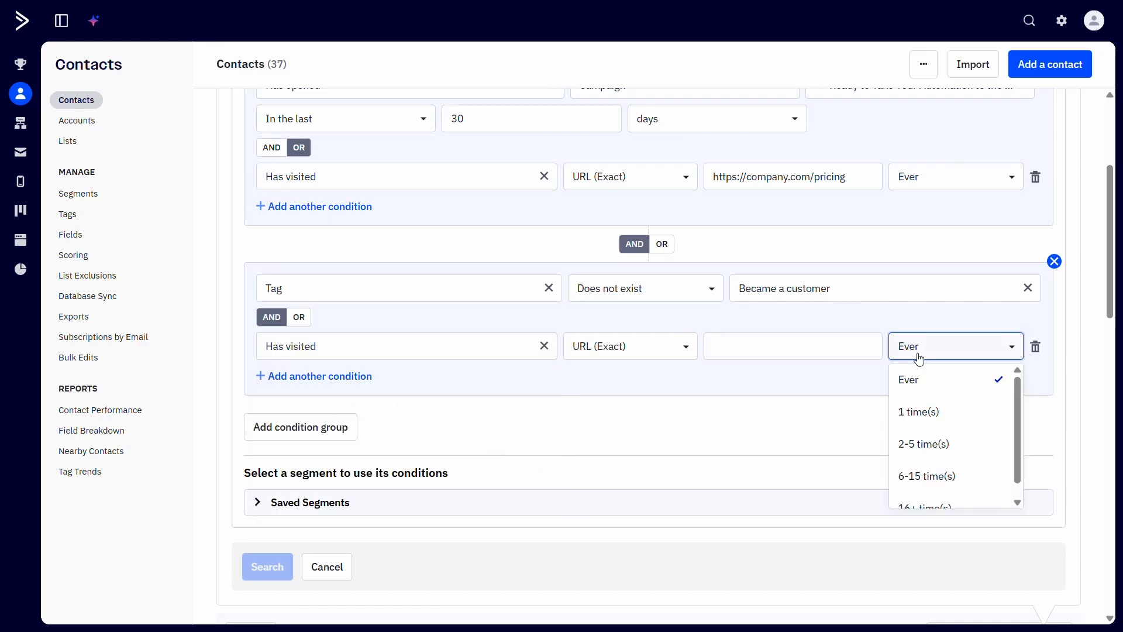
pyautogui.click(928, 445)
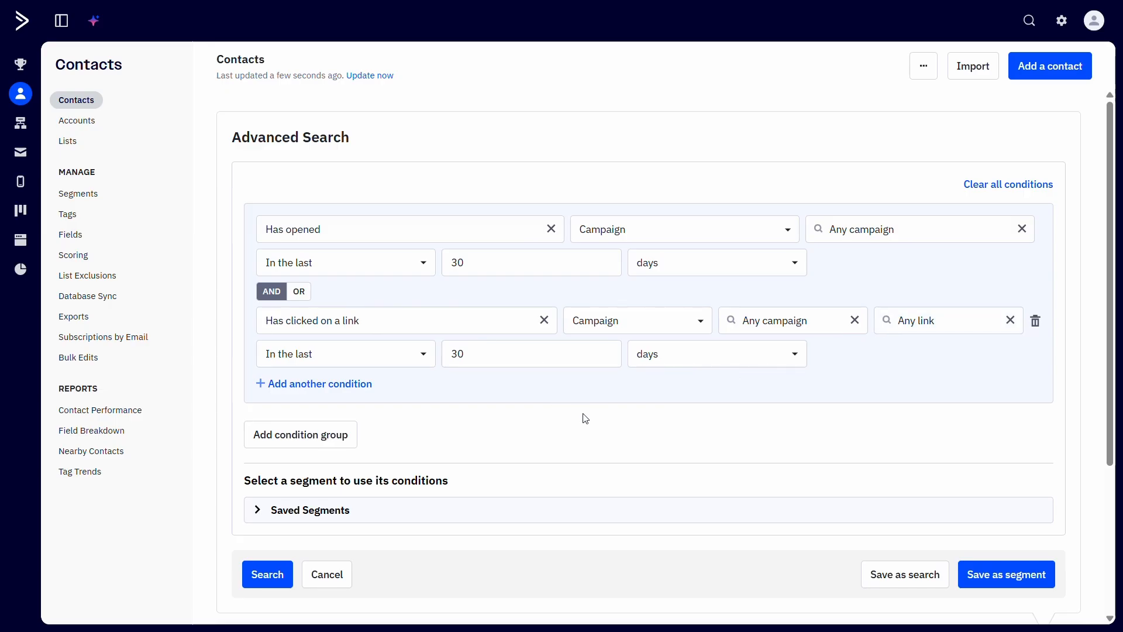
# Step: Start a new search with a Has not opened condition and set it to filter by campaign
pyautogui.click(542, 229)
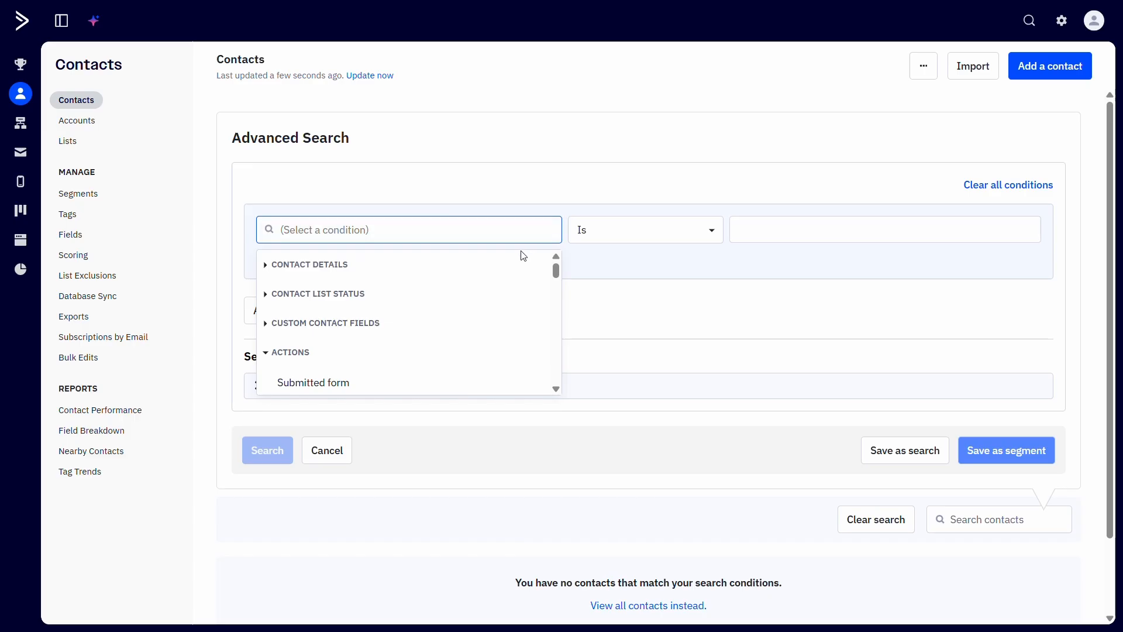
pyautogui.scroll(-1, 506, 317)
pyautogui.scroll(-2, 506, 316)
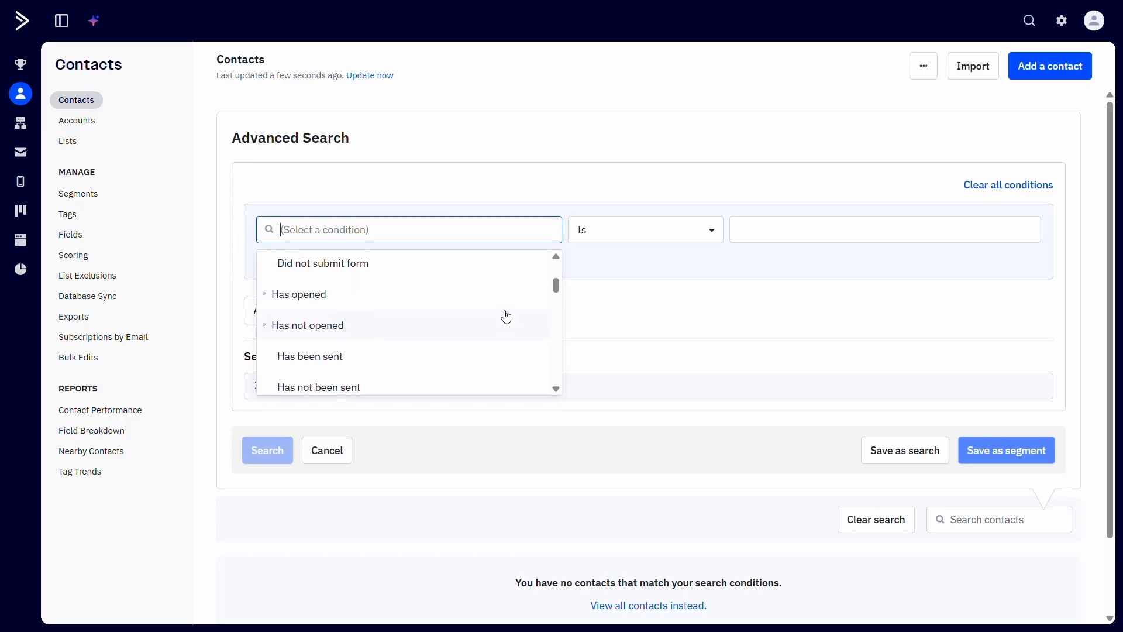
pyautogui.scroll(-2, 502, 299)
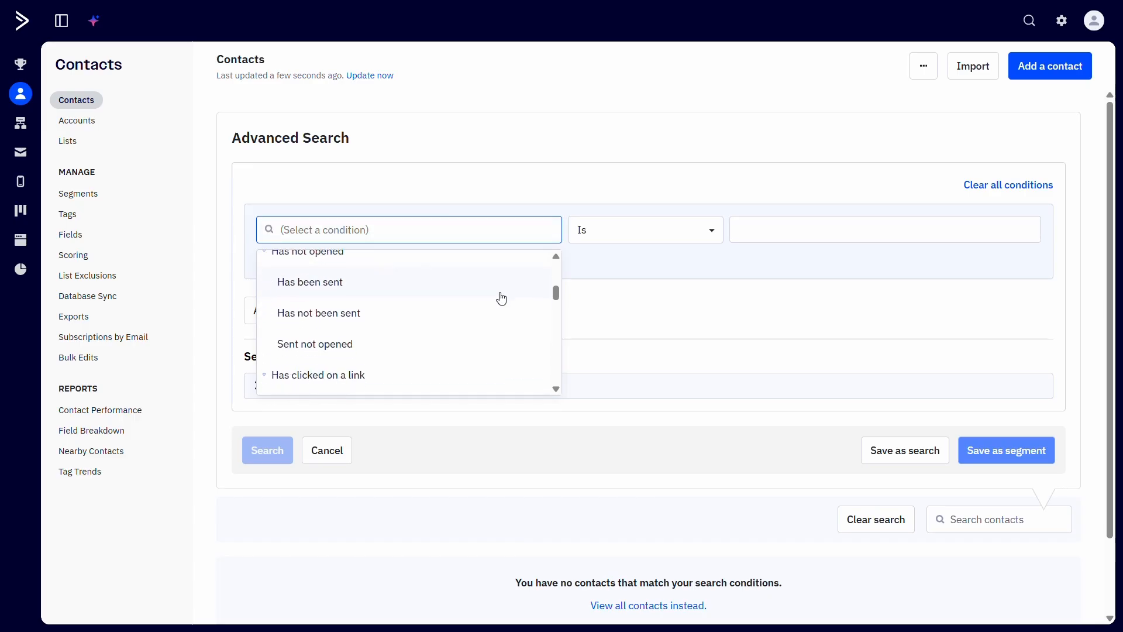
pyautogui.scroll(2, 481, 304)
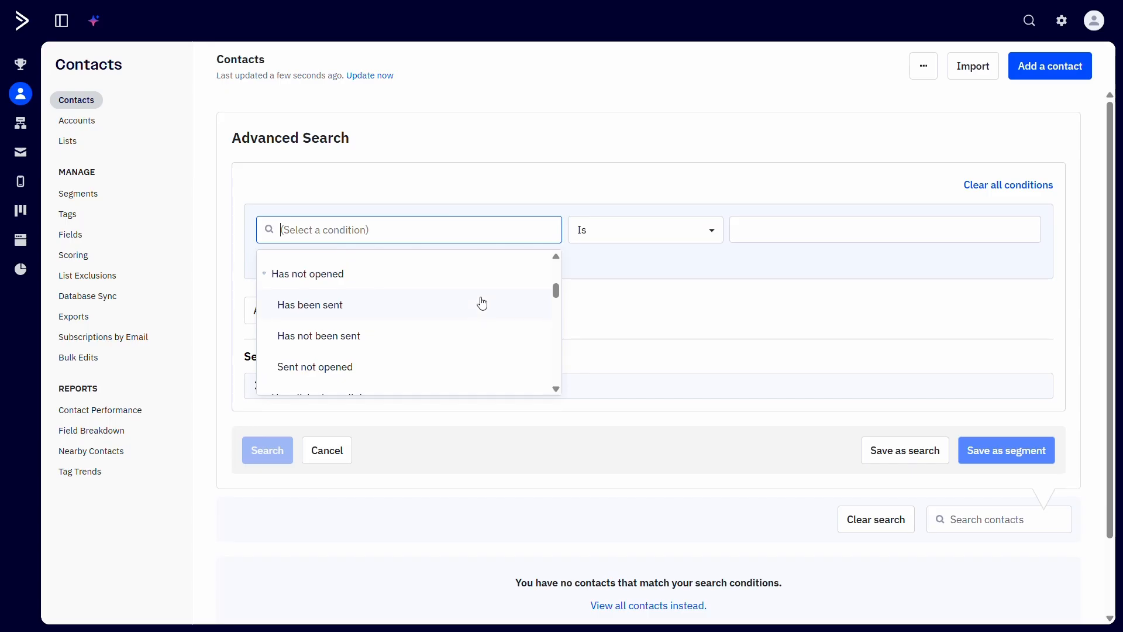
pyautogui.click(474, 315)
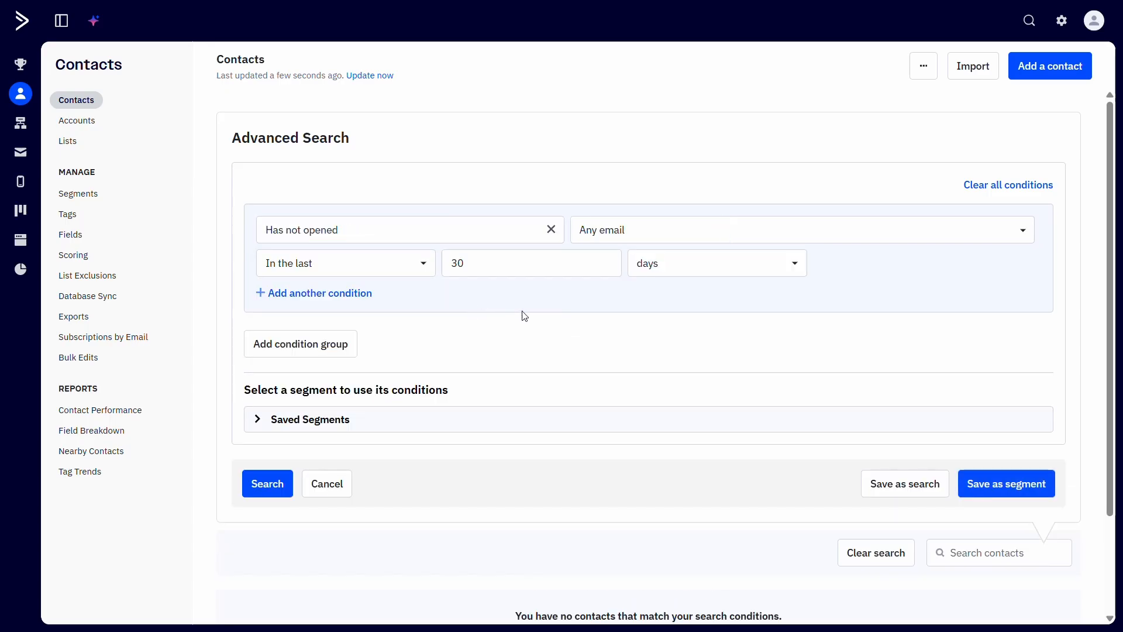
pyautogui.click(661, 231)
pyautogui.click(633, 296)
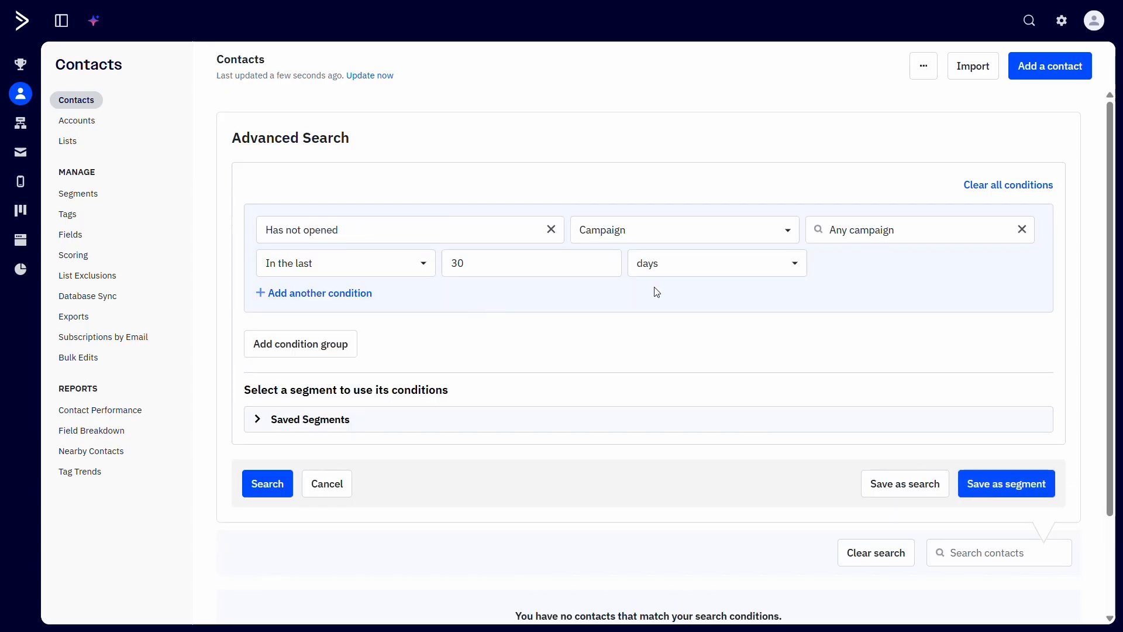
# Step: Change the day count of the Has not opened condition's In the last timeframe
pyautogui.click(458, 264)
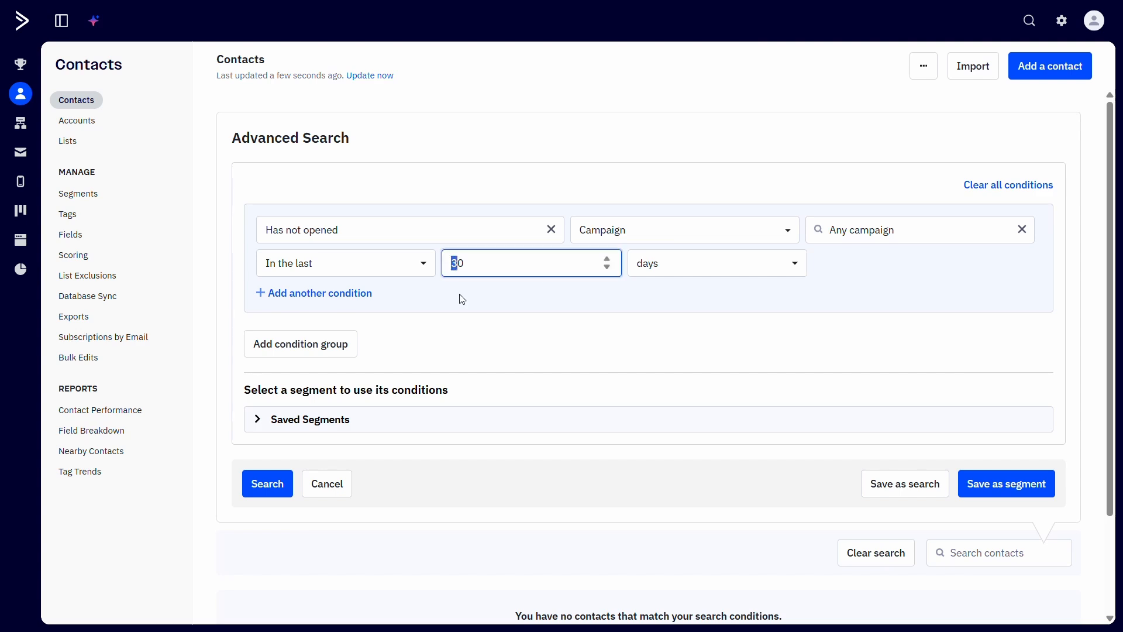
pyautogui.write('9')
pyautogui.click(557, 357)
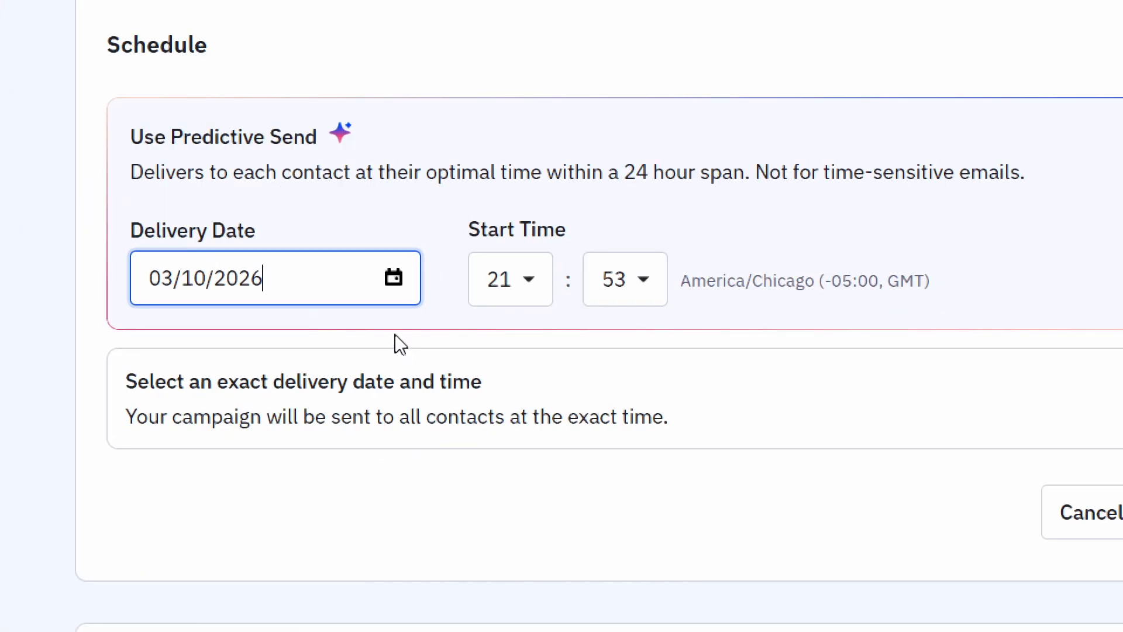
# Step: Set the Predictive Send delivery date to 03/11/2026 and the start time minutes to 59
pyautogui.click(394, 278)
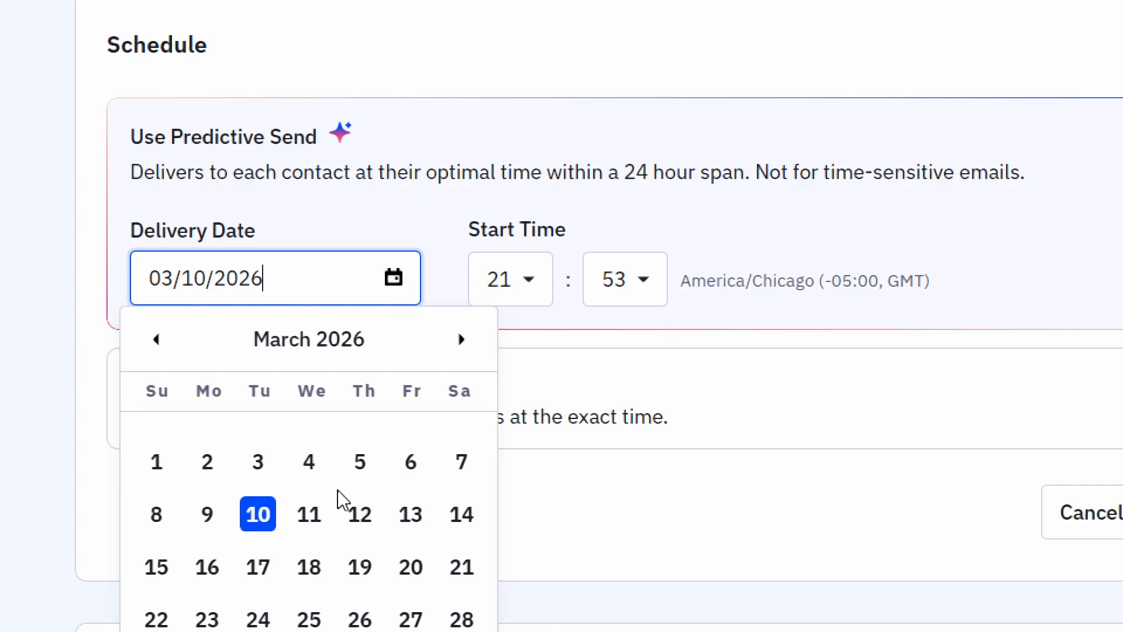
pyautogui.click(316, 514)
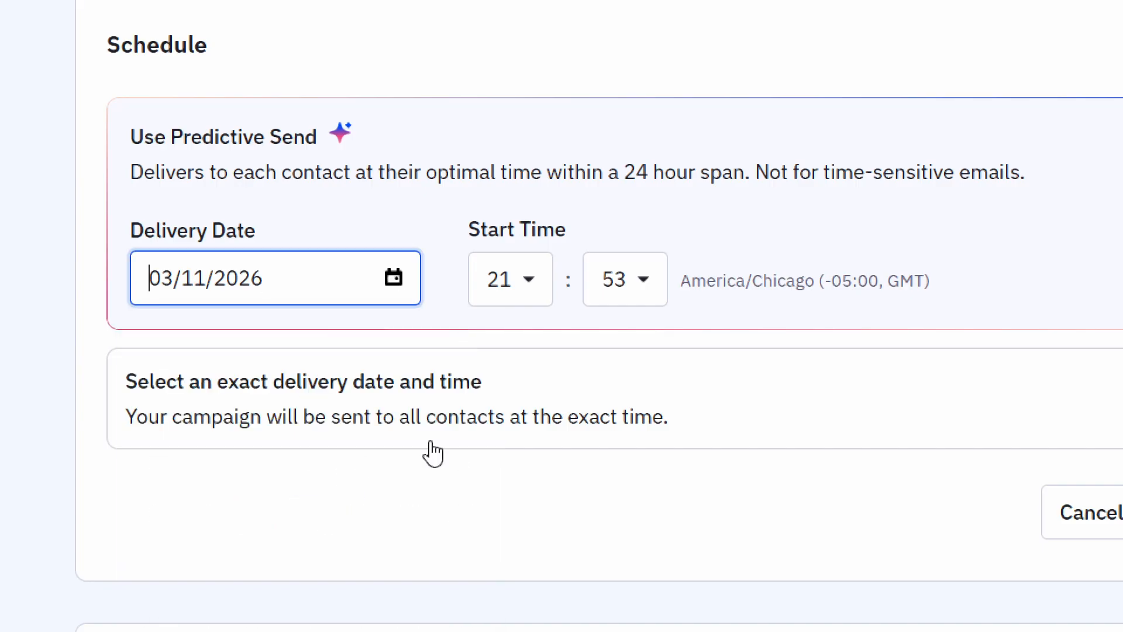
pyautogui.click(635, 284)
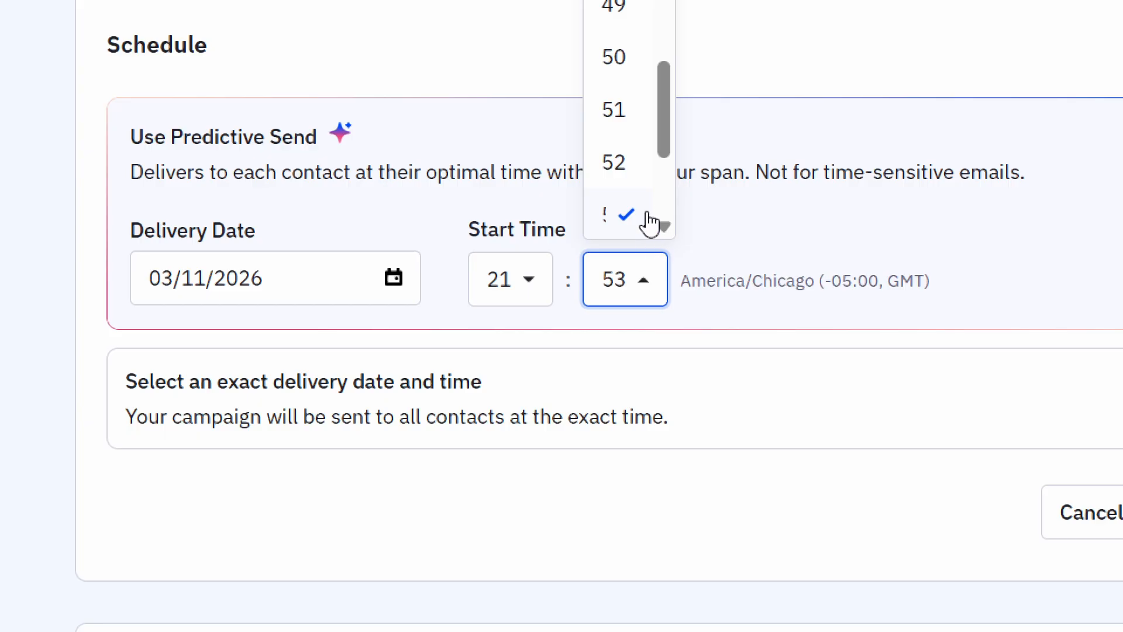
pyautogui.scroll(-2, 647, 221)
pyautogui.scroll(-2, 649, 223)
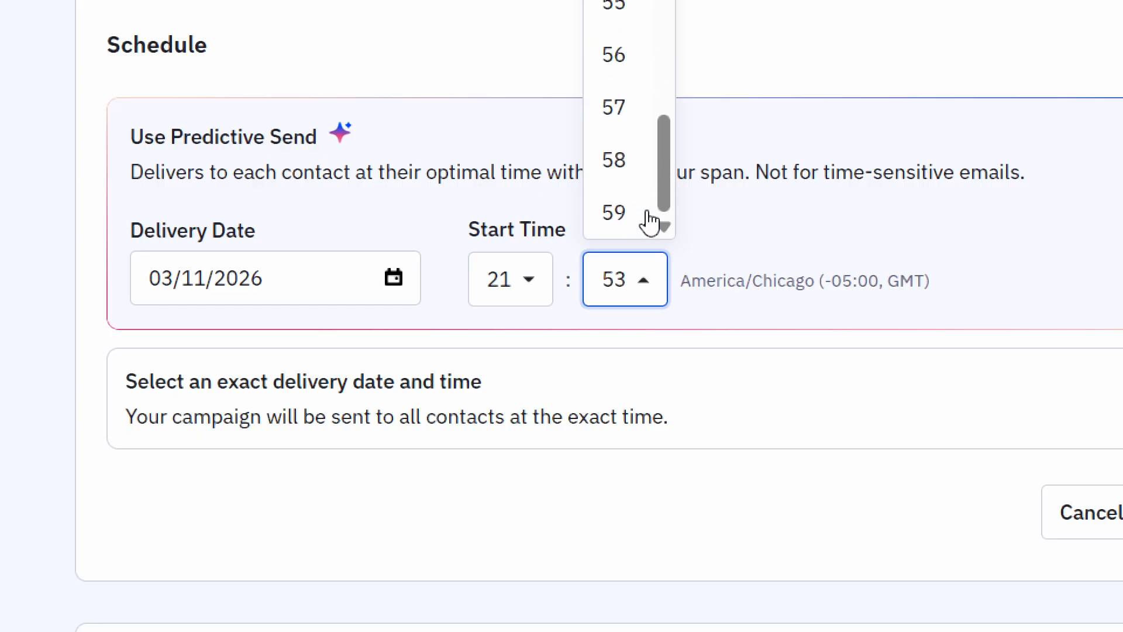
pyautogui.click(612, 233)
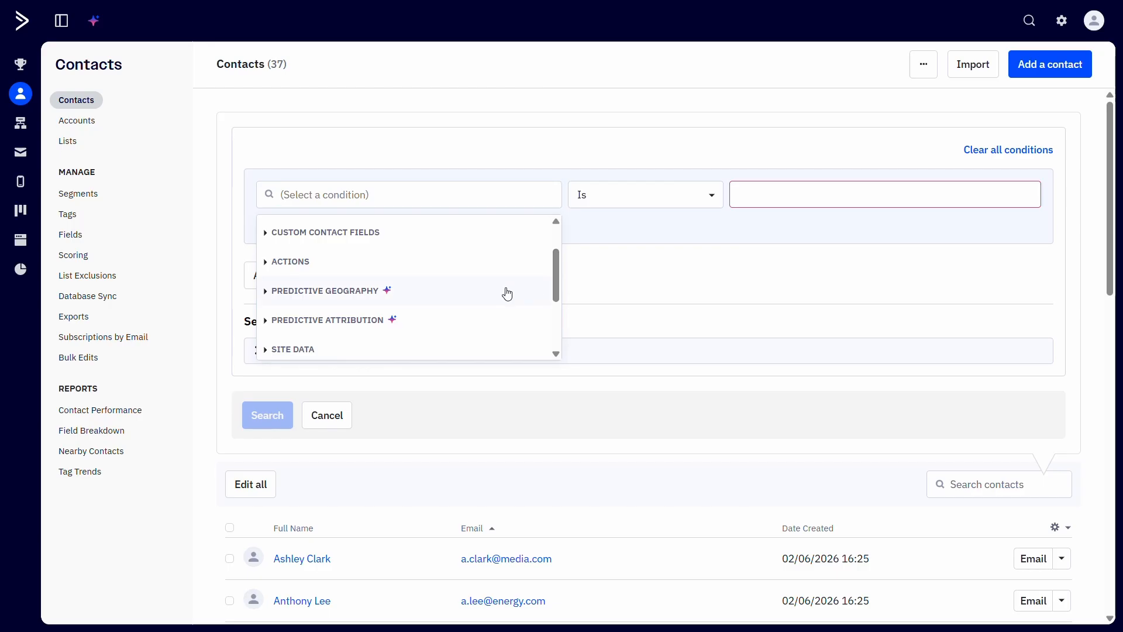
# Step: Add a Predictive Geography Country/Region condition set to United States
pyautogui.click(507, 294)
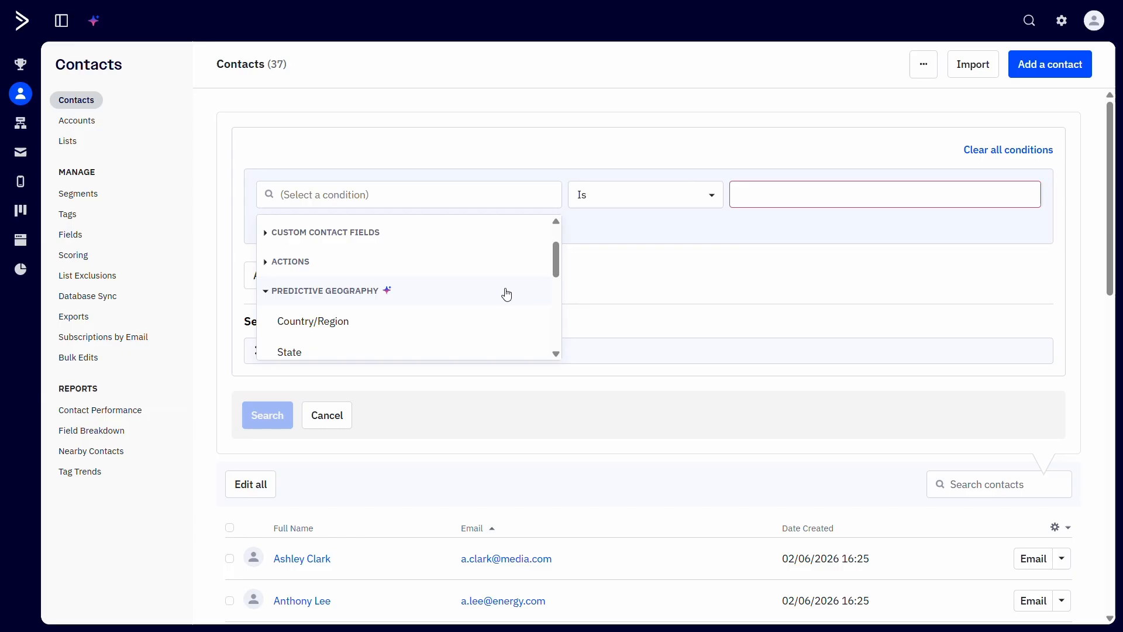
pyautogui.click(491, 318)
pyautogui.click(785, 197)
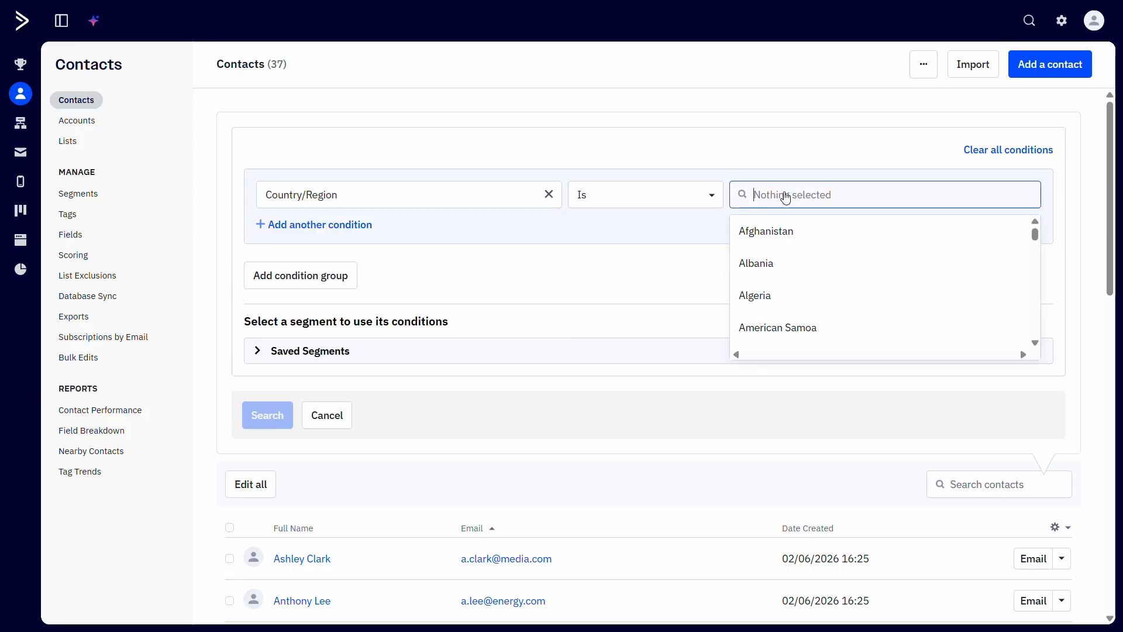
pyautogui.write('Uni')
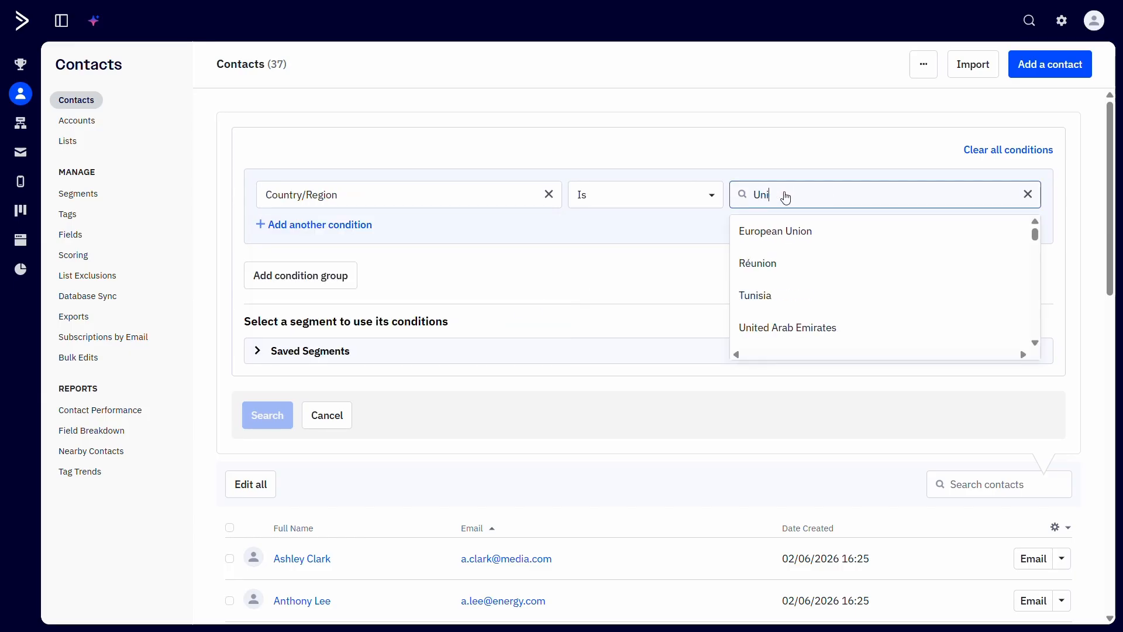
pyautogui.write('ted')
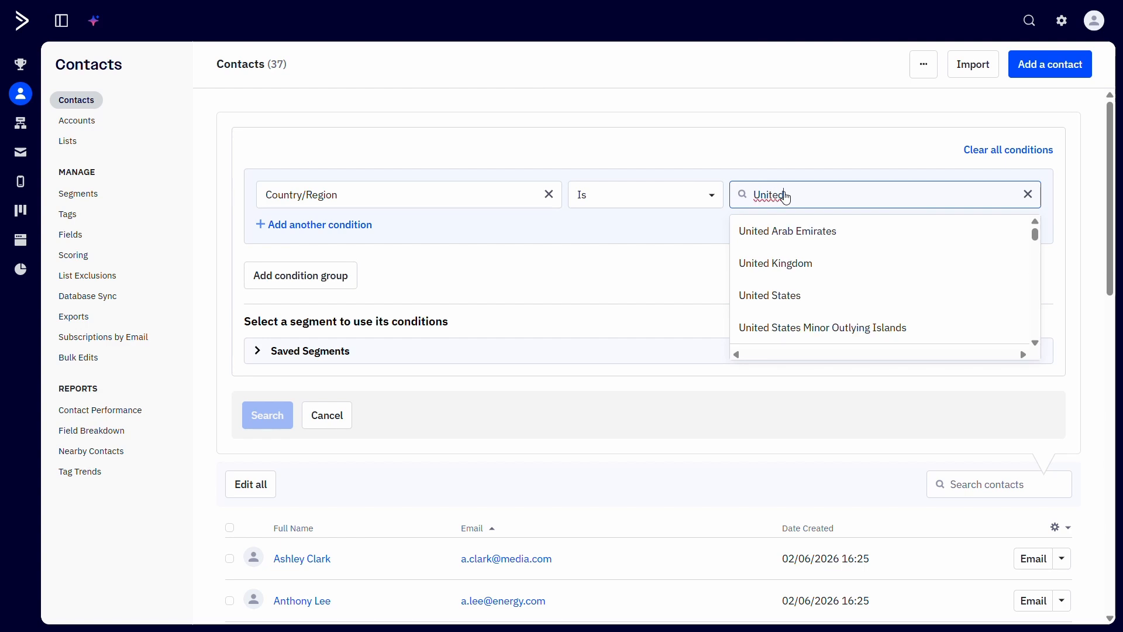
pyautogui.click(830, 295)
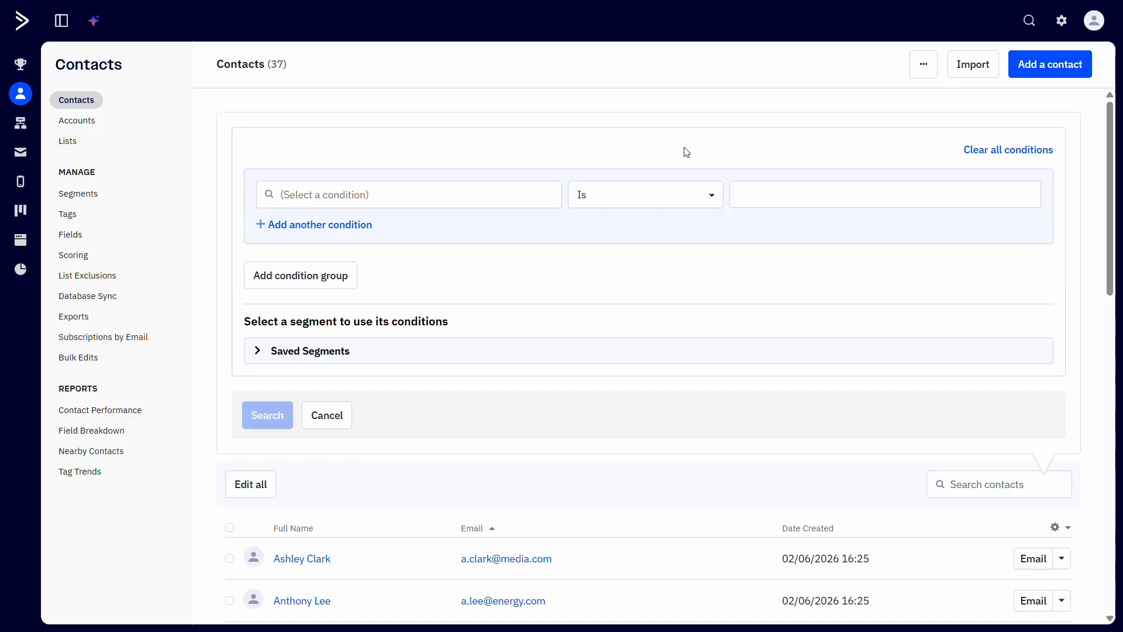
# Step: Replace it with a Predictive Attribution Has source condition with the source facebook
pyautogui.click(535, 199)
pyautogui.moveTo(554, 233); pyautogui.dragTo(560, 275)
pyautogui.click(511, 287)
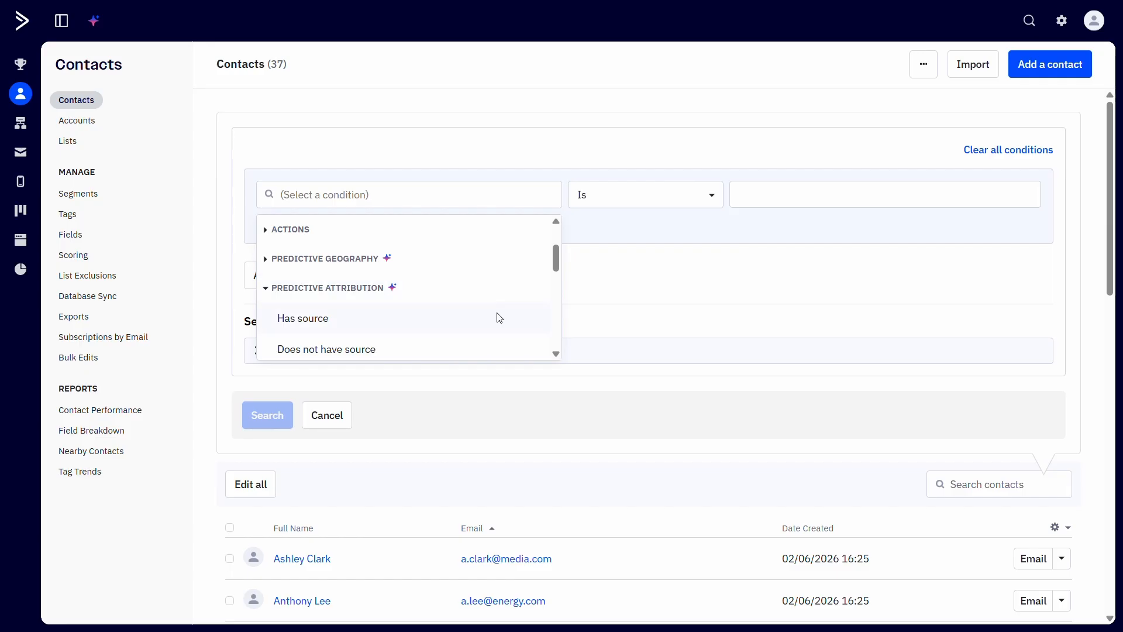
pyautogui.click(499, 318)
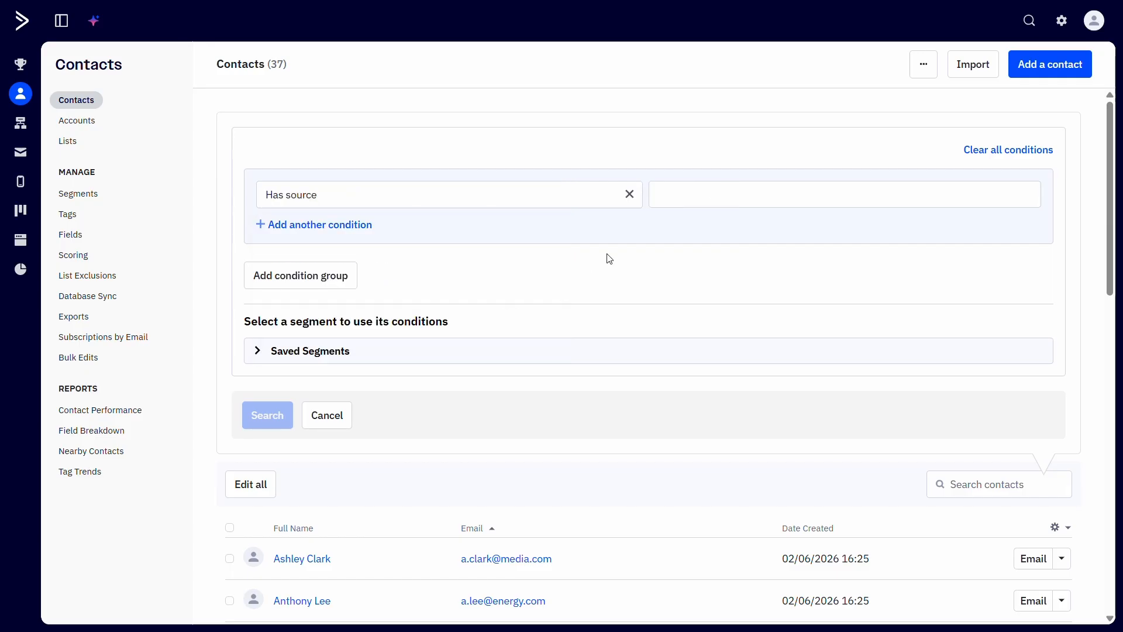
pyautogui.click(669, 197)
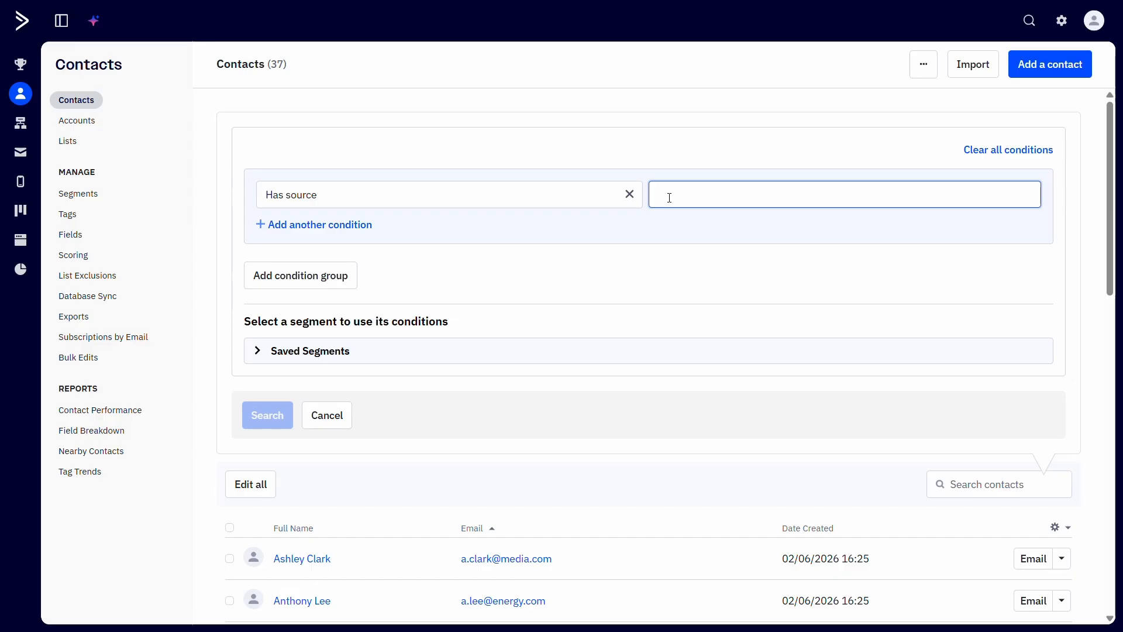
pyautogui.write('facebook')
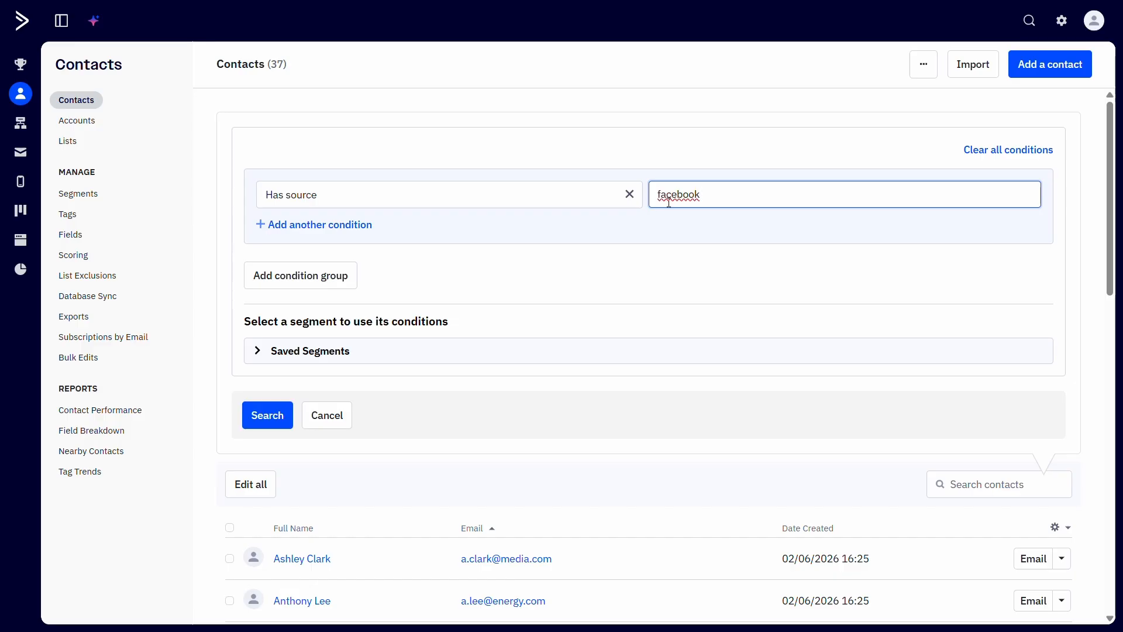
# Step: Enter 100 as the value of a Has deal with value Greater Than condition
pyautogui.click(646, 246)
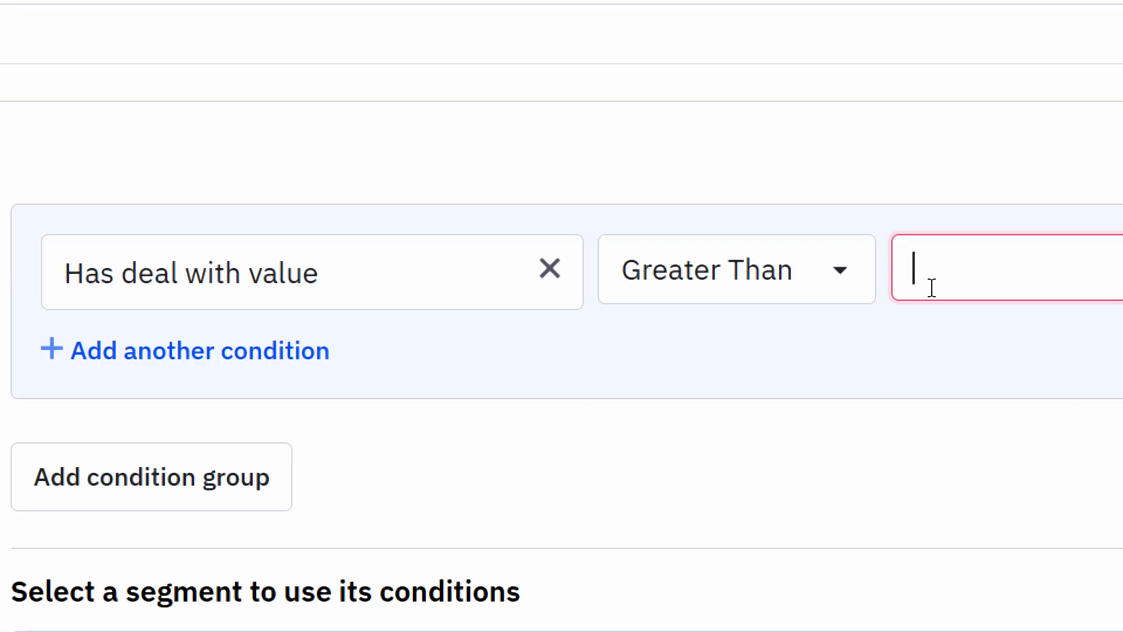
pyautogui.click(886, 248)
pyautogui.write('100')
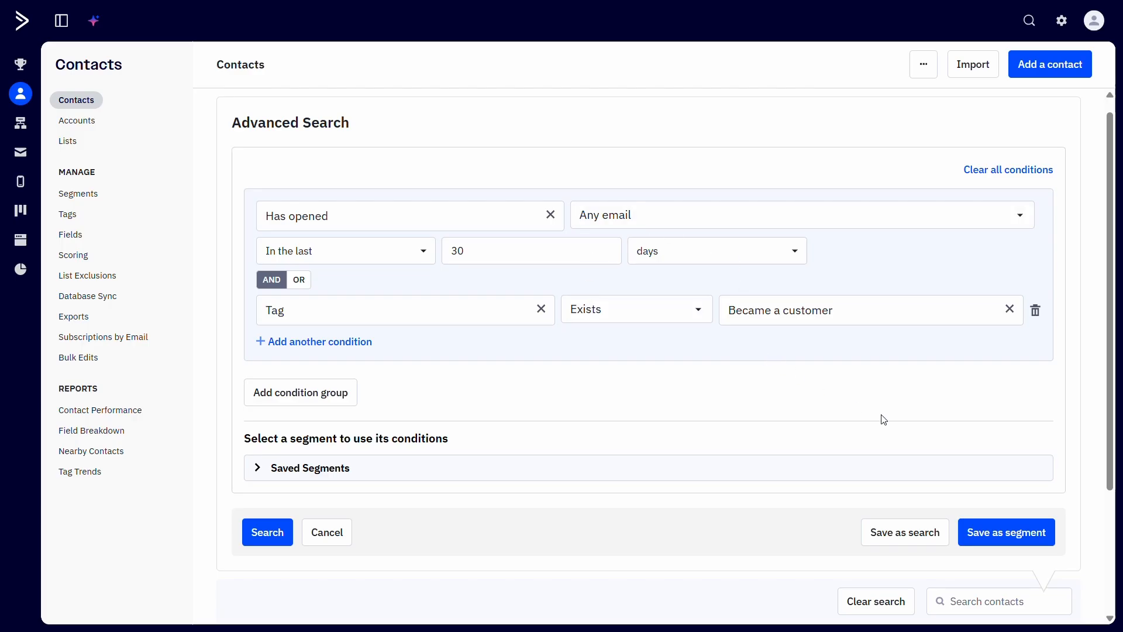
# Step: Save the search as a segment named Engaged Last 30 Days Non Buyers and expand the saved segments
pyautogui.click(1001, 537)
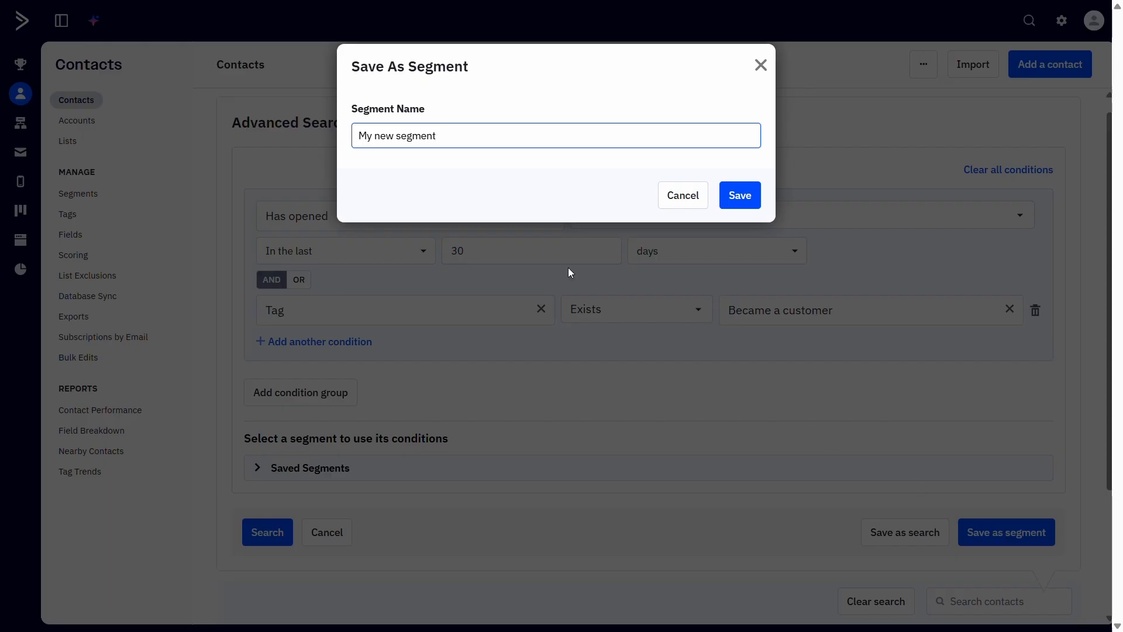
pyautogui.tripleClick(455, 135)
pyautogui.write('Engaged Last 30 Days Non Buyers')
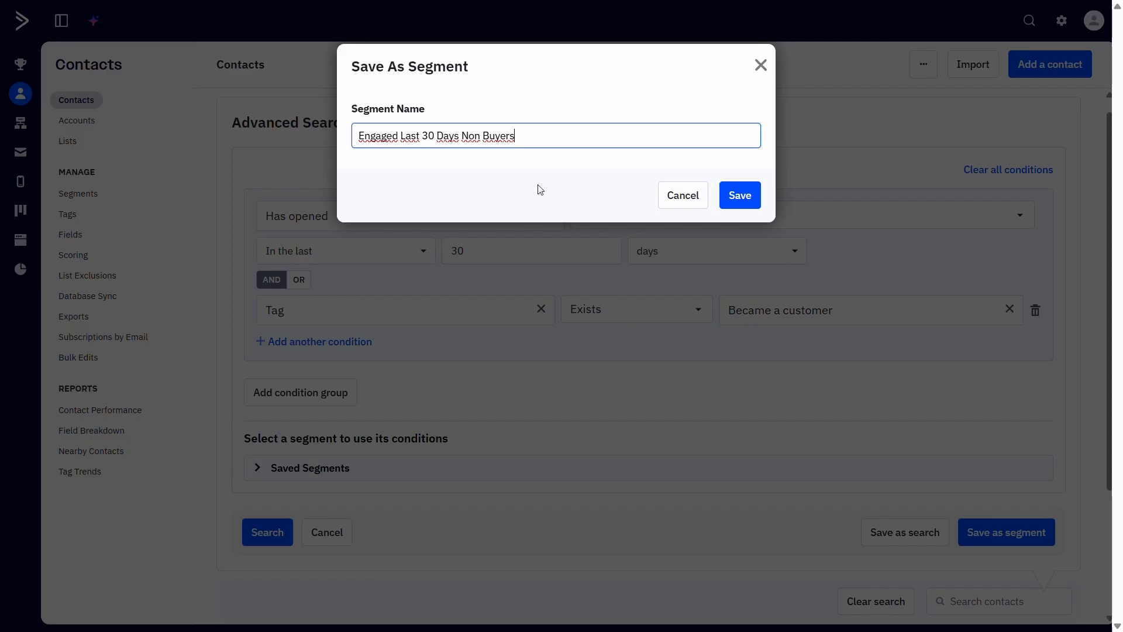
pyautogui.click(751, 199)
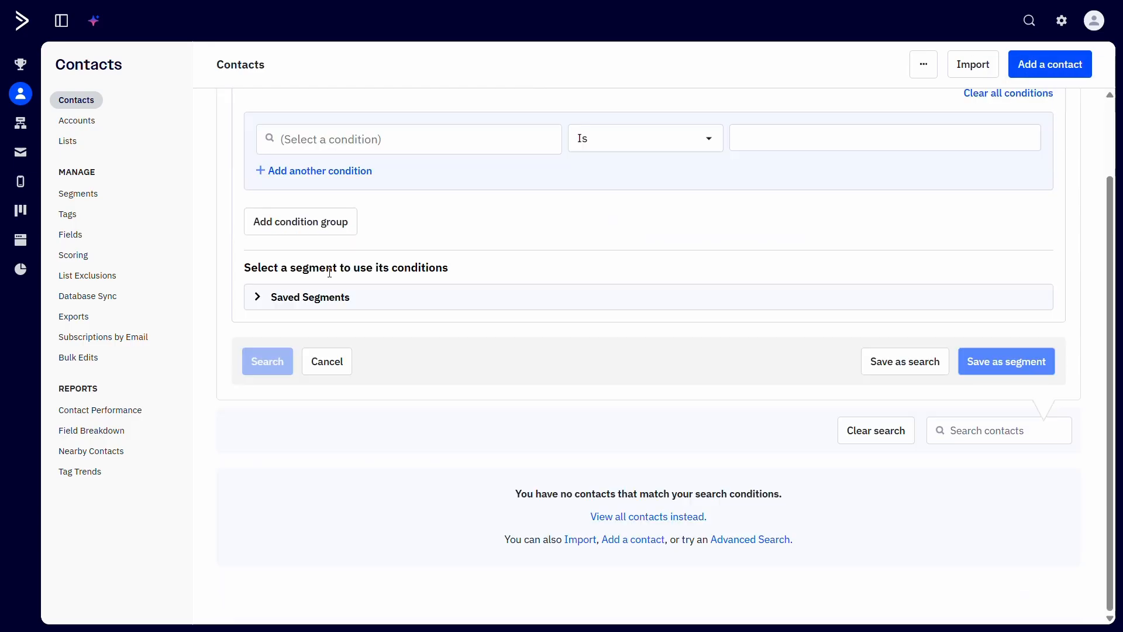
pyautogui.click(258, 297)
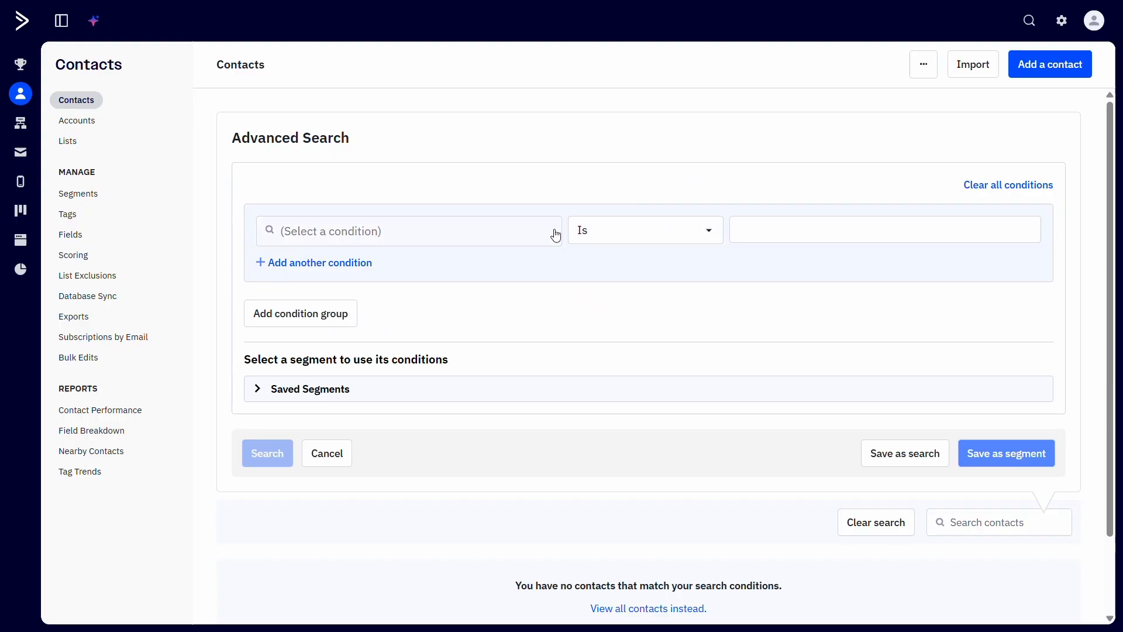
# Step: Add a Tag condition where Customer exists, then add a second condition group linked by OR
pyautogui.click(551, 234)
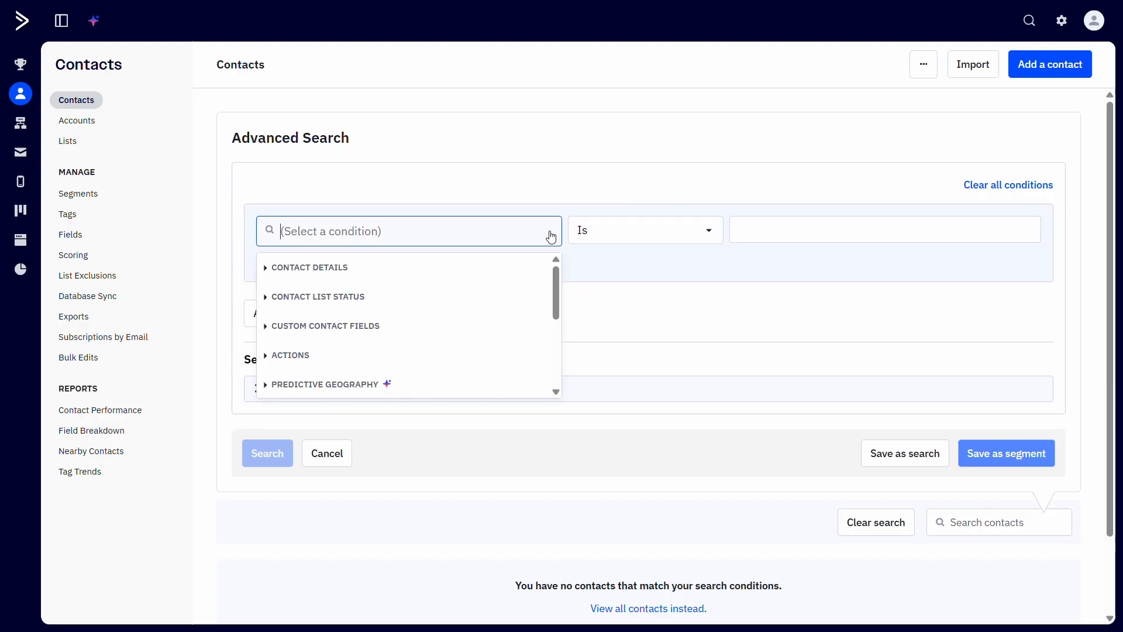
pyautogui.click(414, 281)
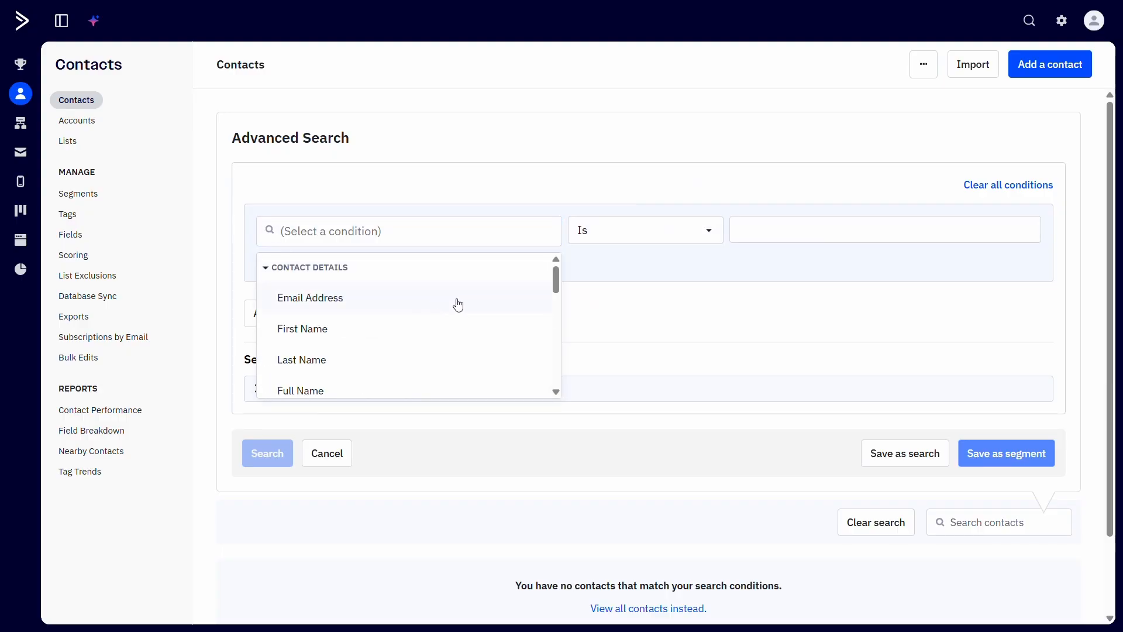
pyautogui.moveTo(559, 287); pyautogui.dragTo(559, 328)
pyautogui.click(515, 343)
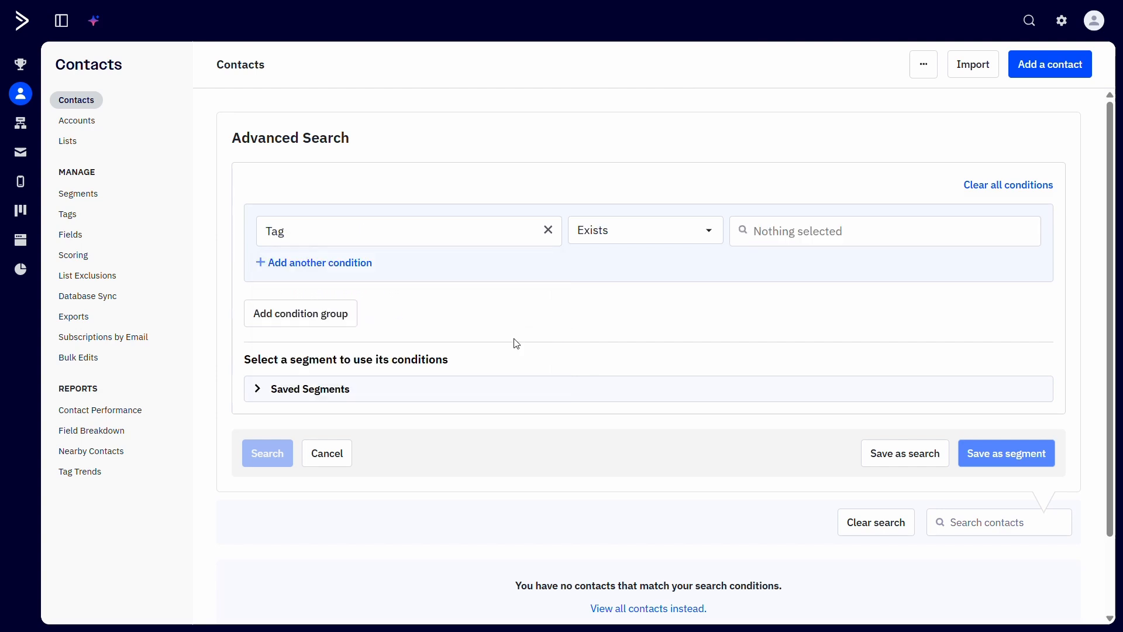
pyautogui.click(771, 240)
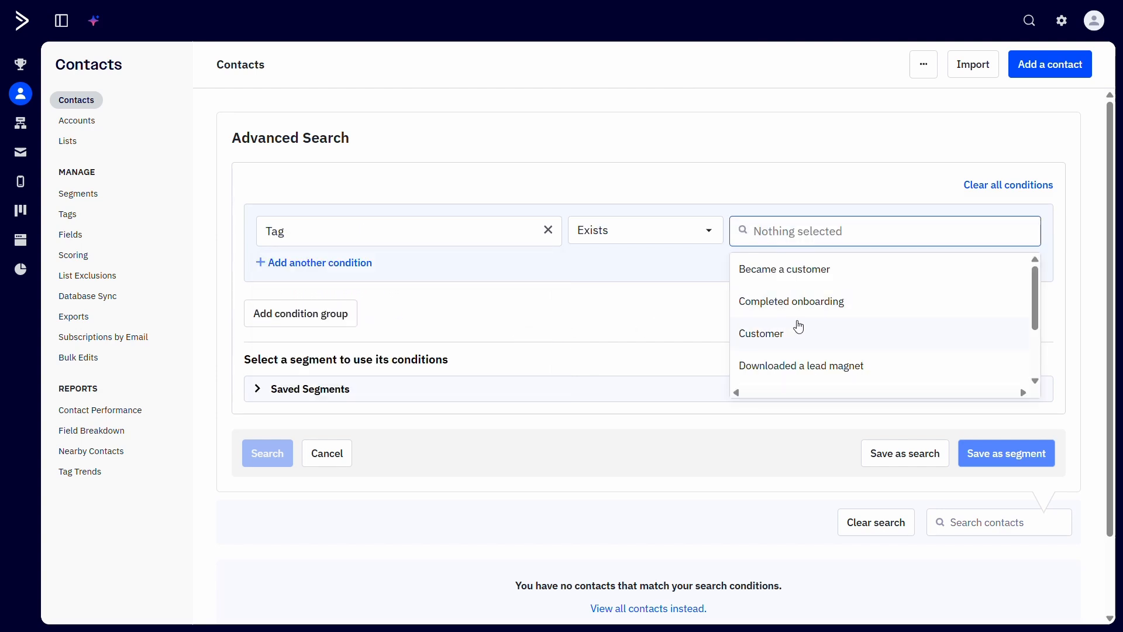
pyautogui.click(795, 327)
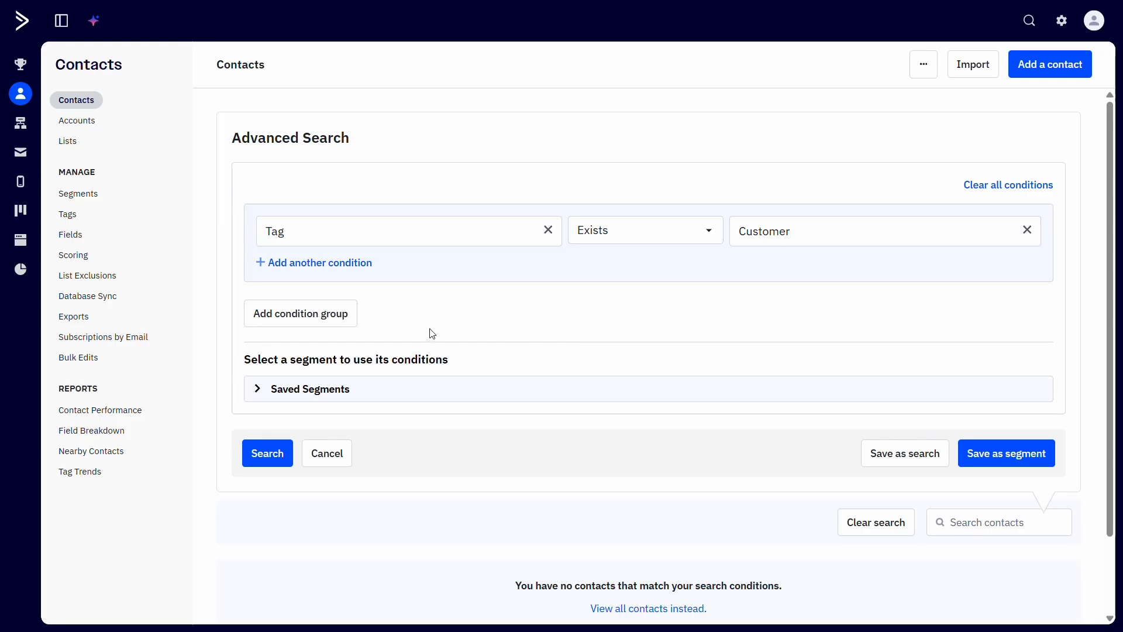
pyautogui.click(342, 328)
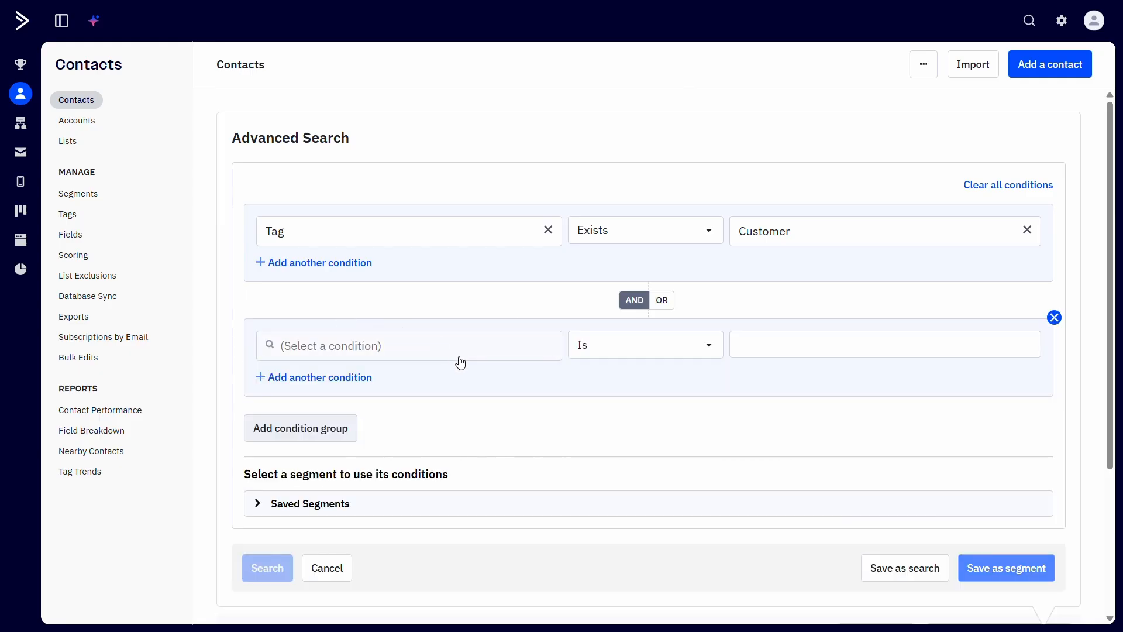
pyautogui.click(662, 300)
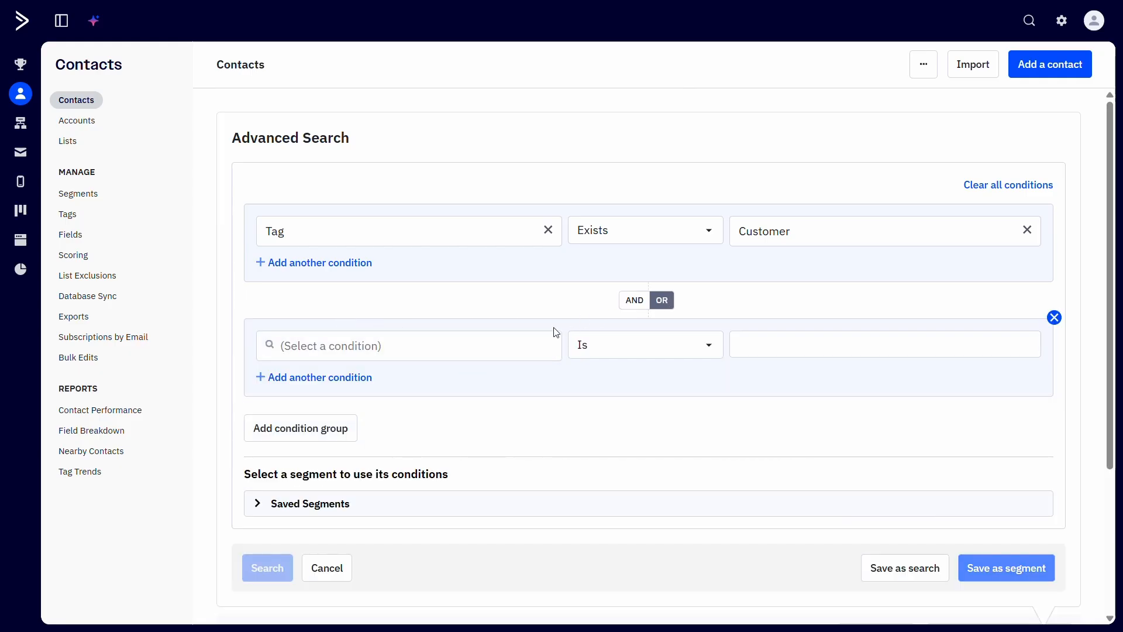
# Step: Set the second group's condition to the Actions condition Has opened
pyautogui.click(466, 351)
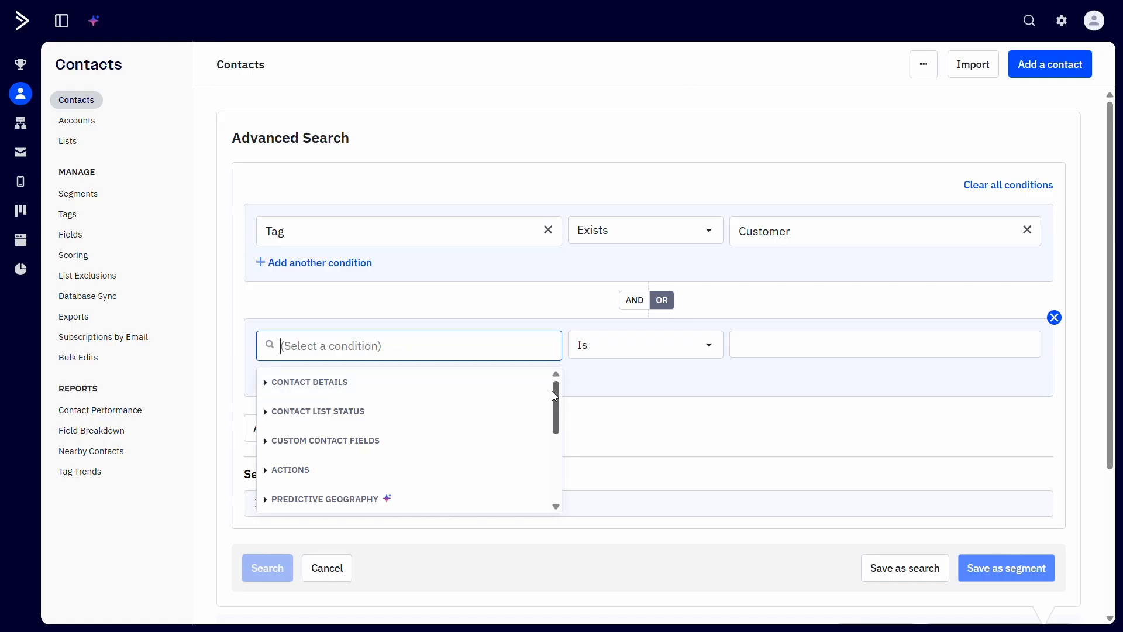
pyautogui.scroll(-1, 557, 401)
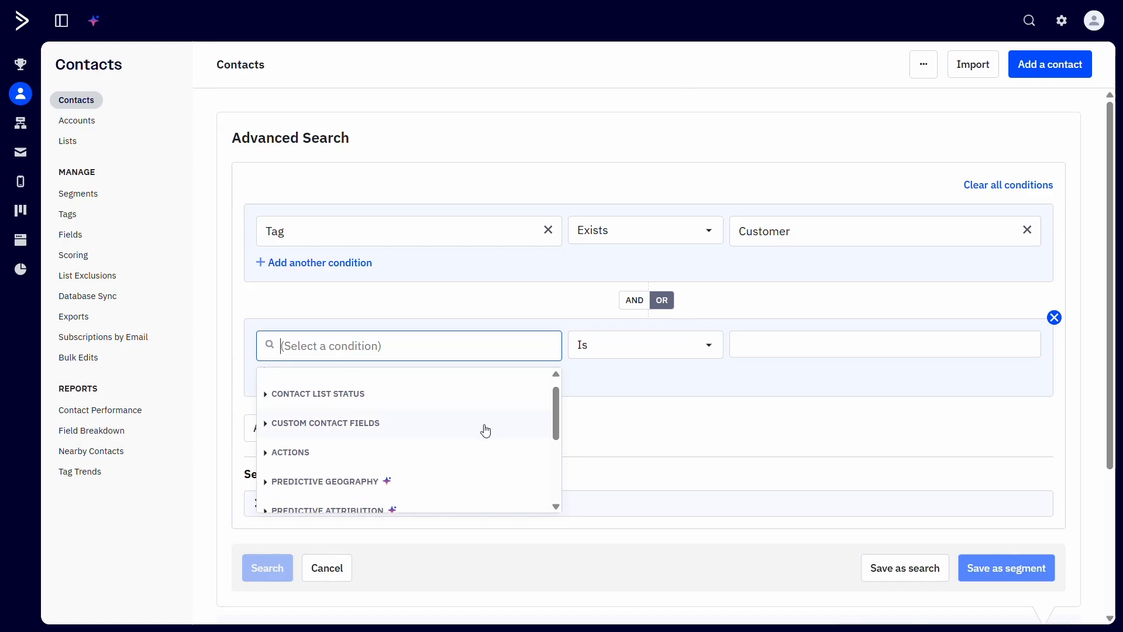
pyautogui.click(475, 454)
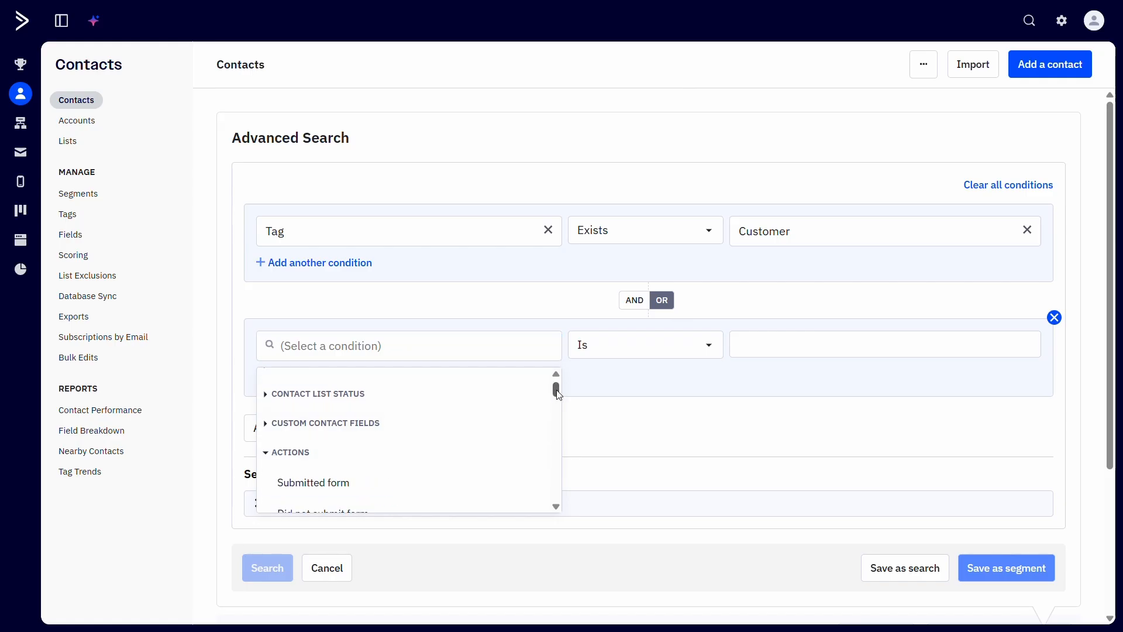
pyautogui.scroll(-3, 544, 407)
pyautogui.click(514, 403)
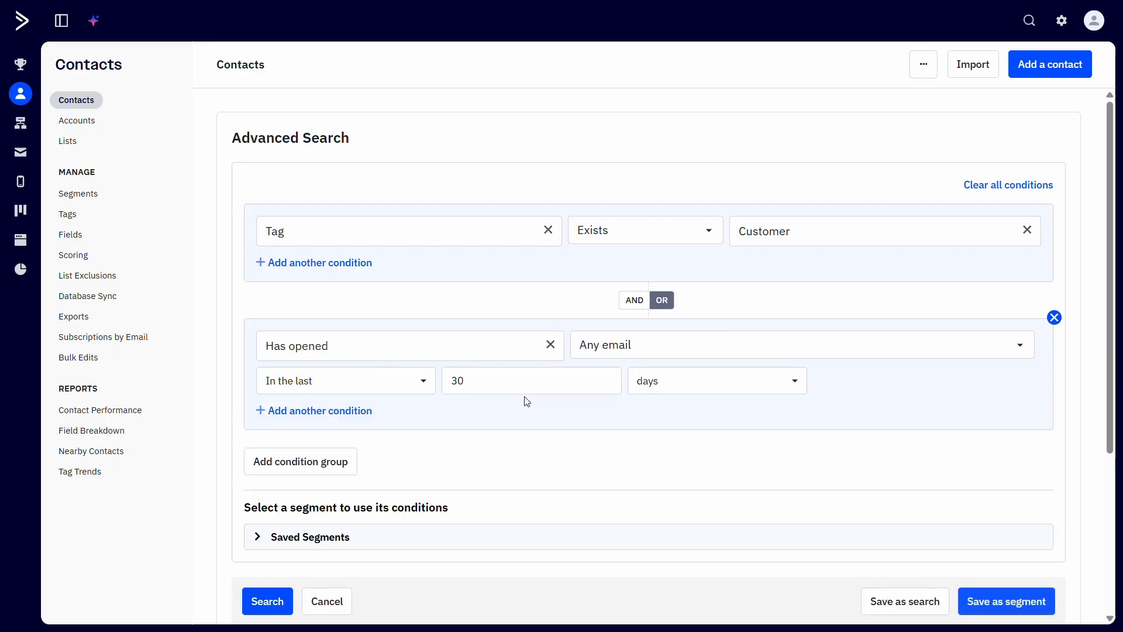
# Step: Limit the Has opened condition to the campaign Invite to Onboarding - 02/11/2026
pyautogui.click(678, 357)
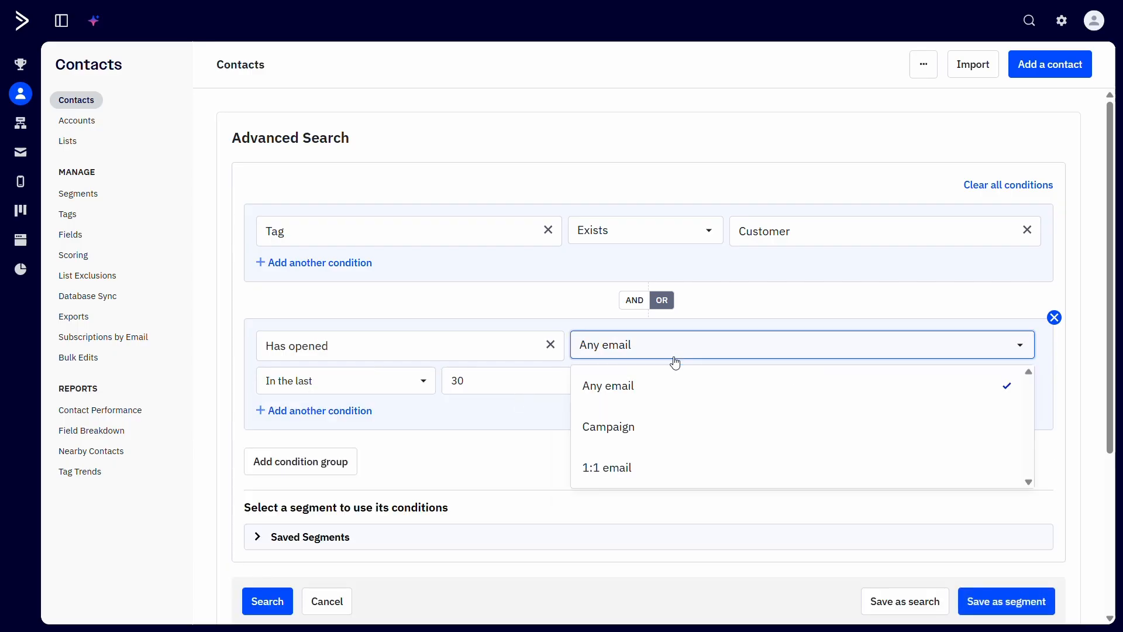
pyautogui.click(650, 425)
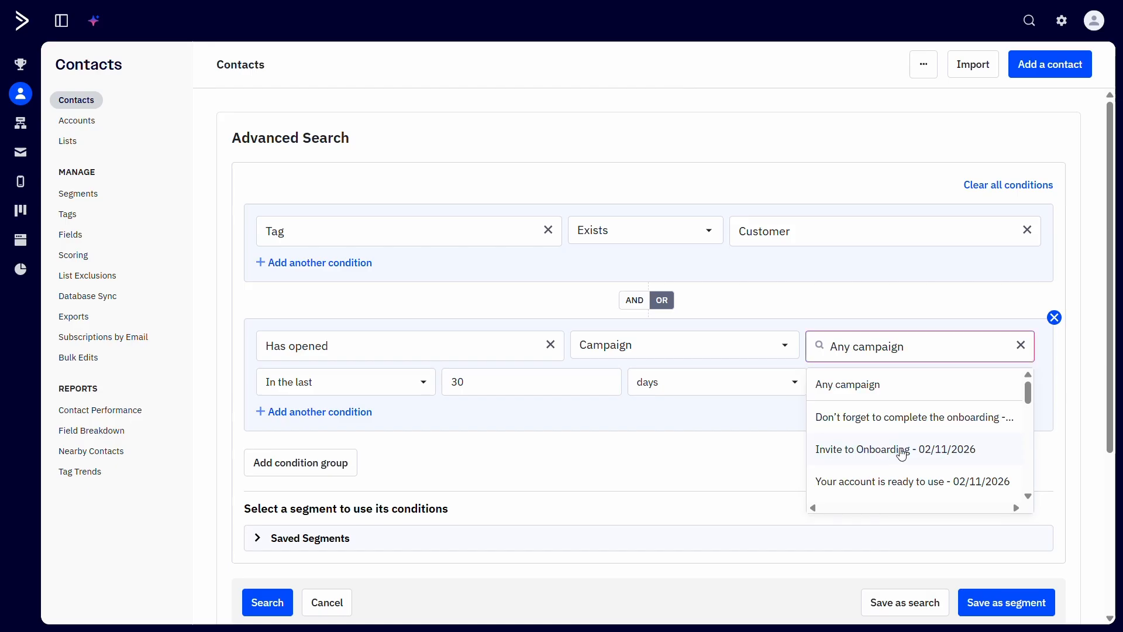
pyautogui.click(901, 449)
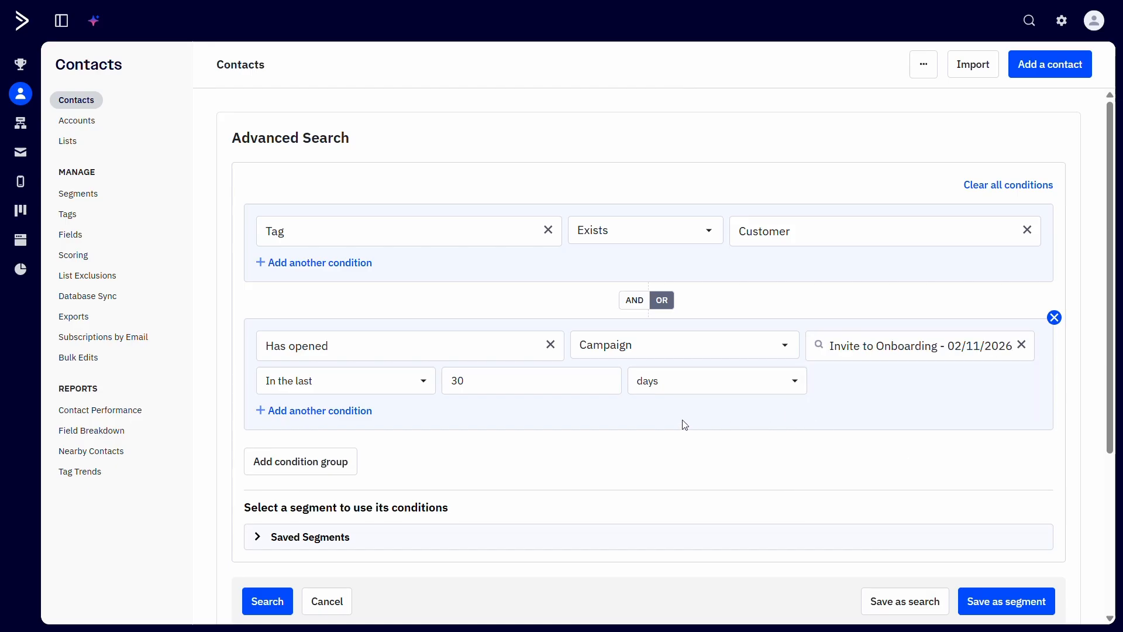